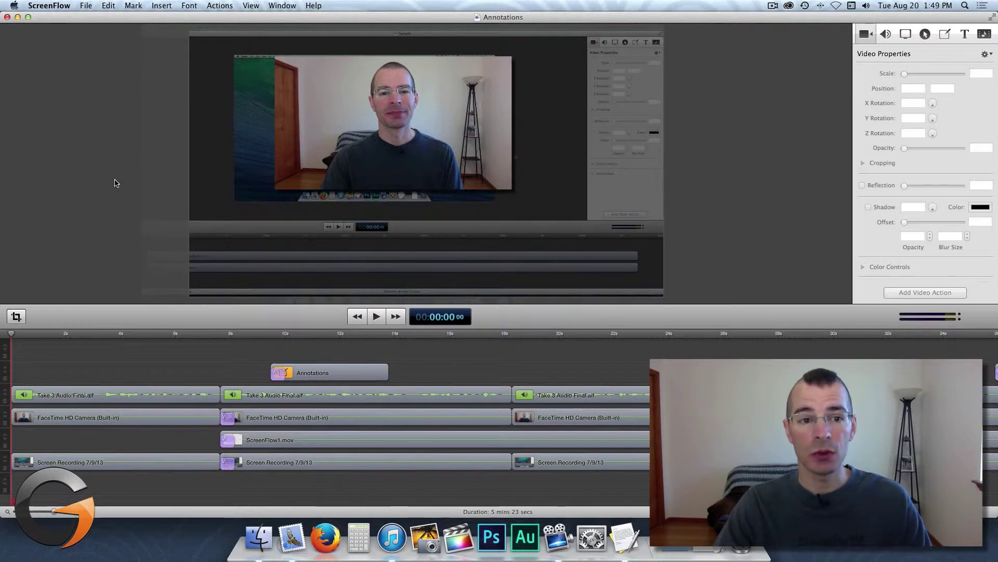
# - Show the caption track and select the first and second caption segments
pyautogui.click(250, 6)
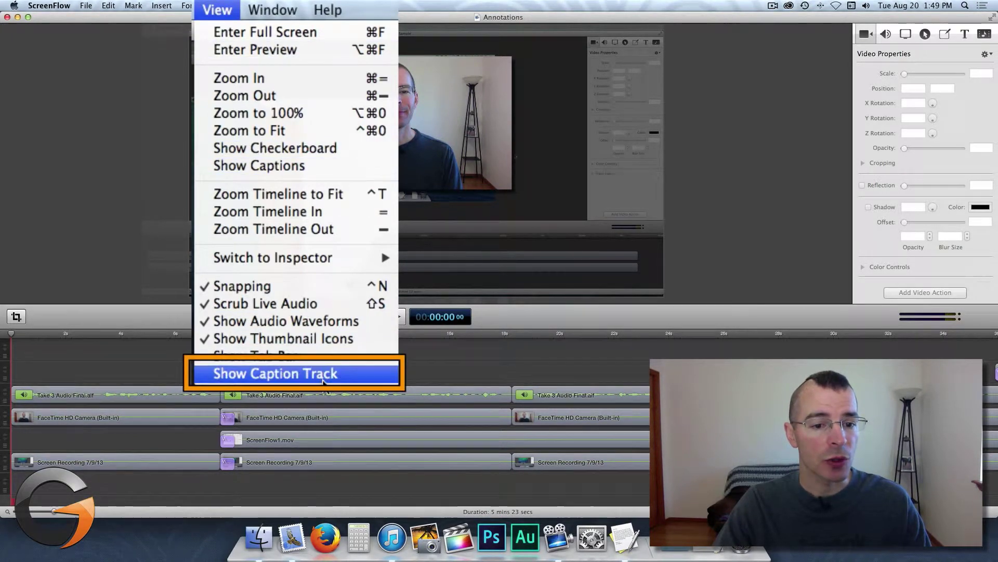
pyautogui.click(324, 383)
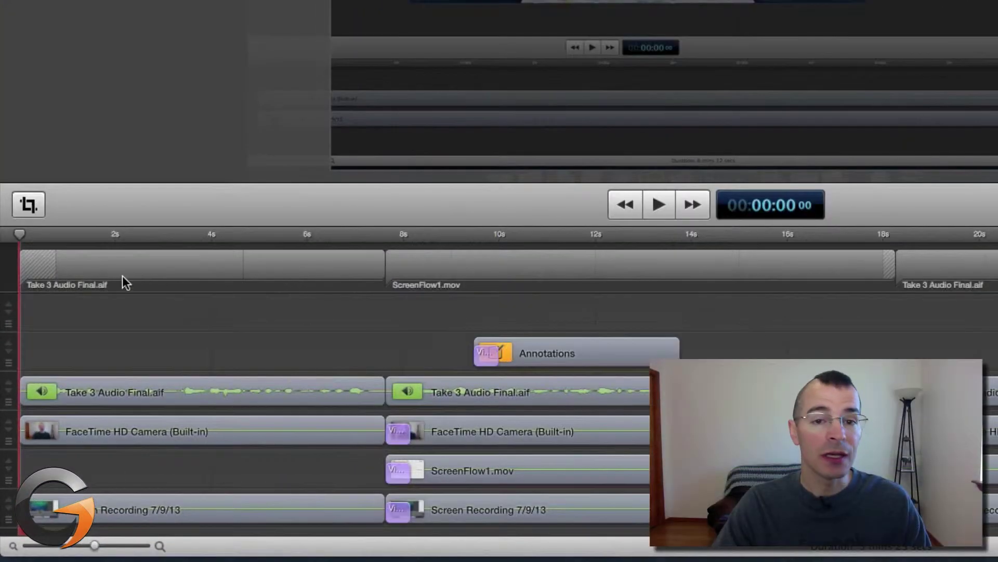
pyautogui.click(143, 269)
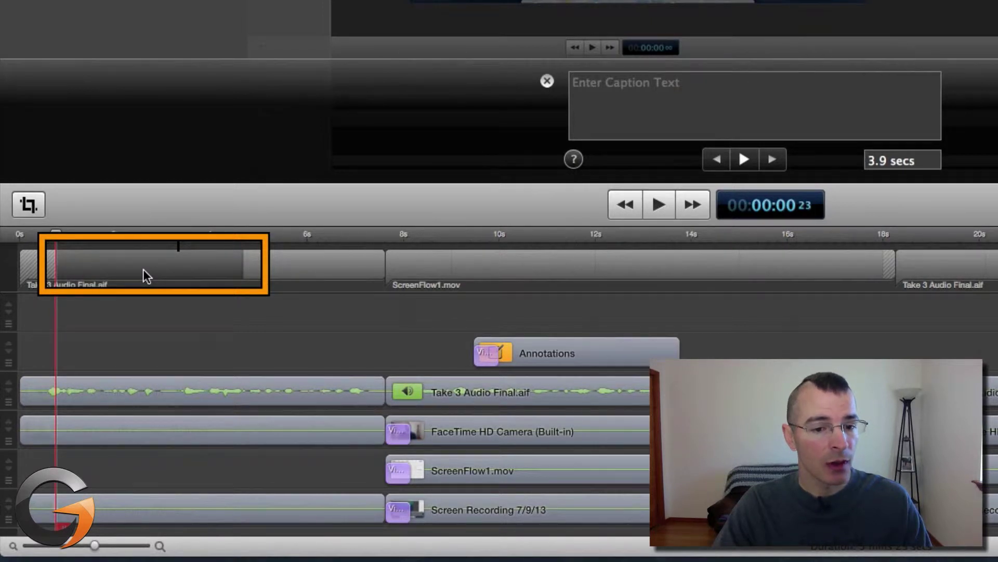
pyautogui.click(301, 287)
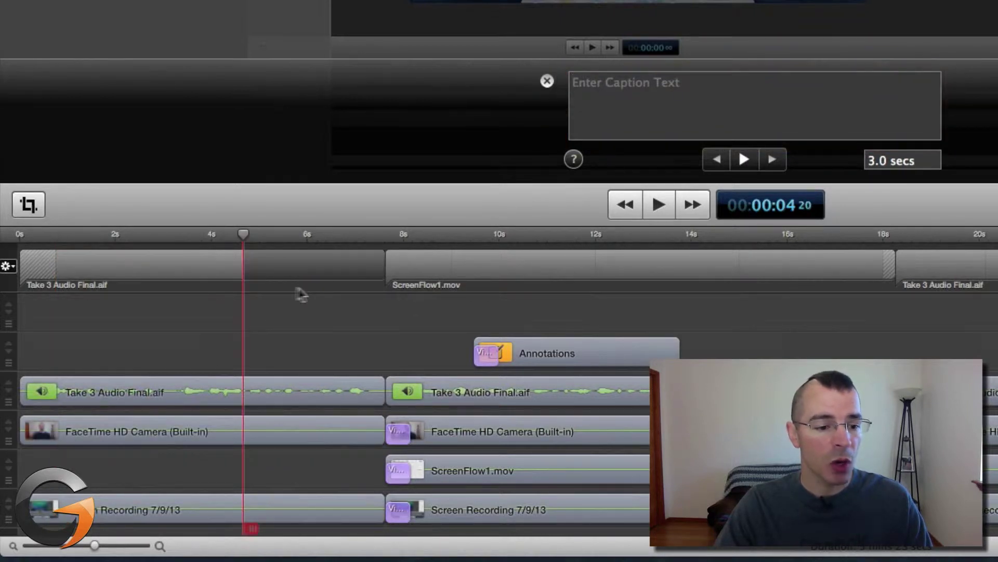
# - Reselect the first caption segment and preview playback from around 18 seconds, then pause
pyautogui.click(143, 253)
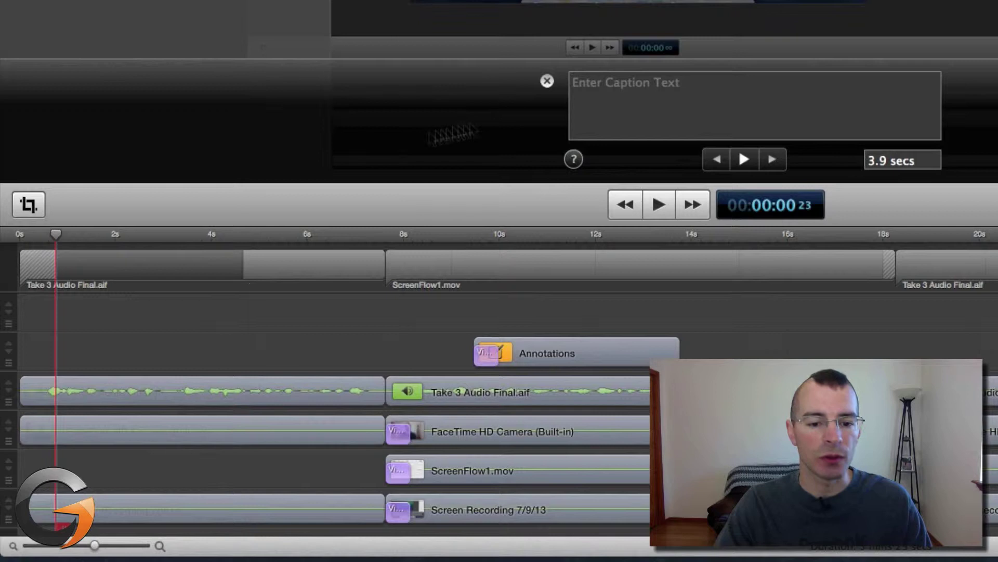
pyautogui.click(743, 163)
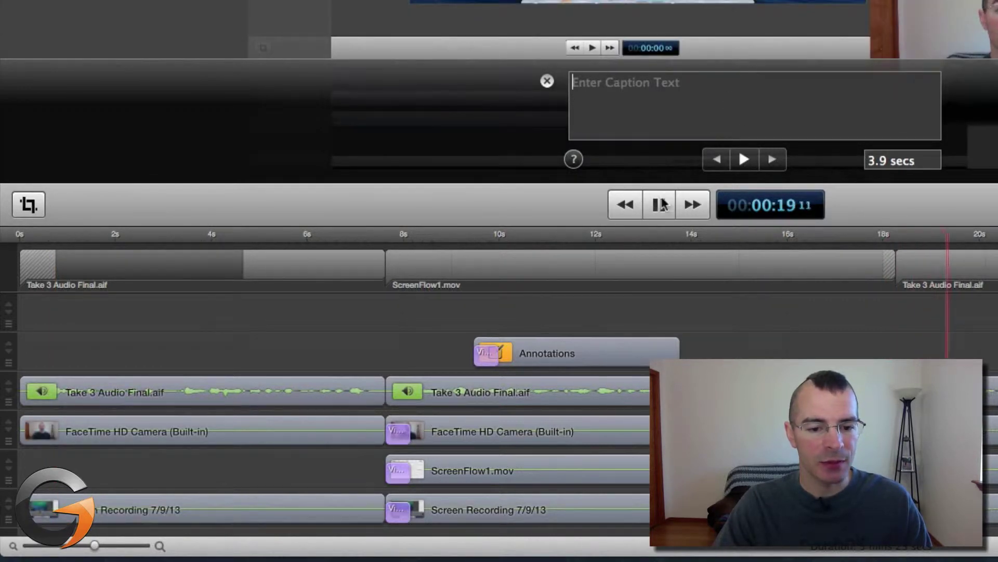
pyautogui.click(662, 204)
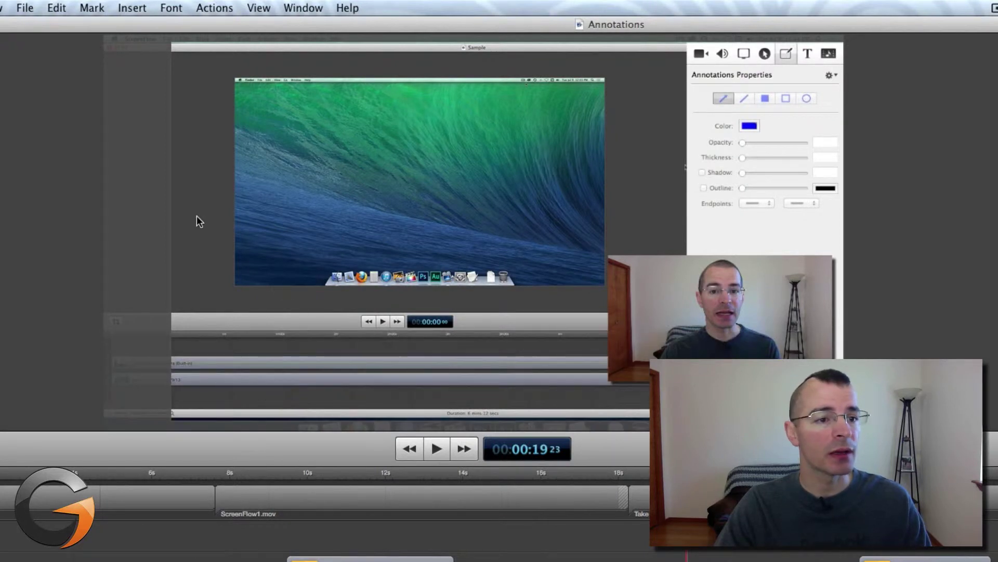
# - Export the project as Annotations.aiff to tut 22 using the Lossless – Audio Only preset
pyautogui.click(26, 9)
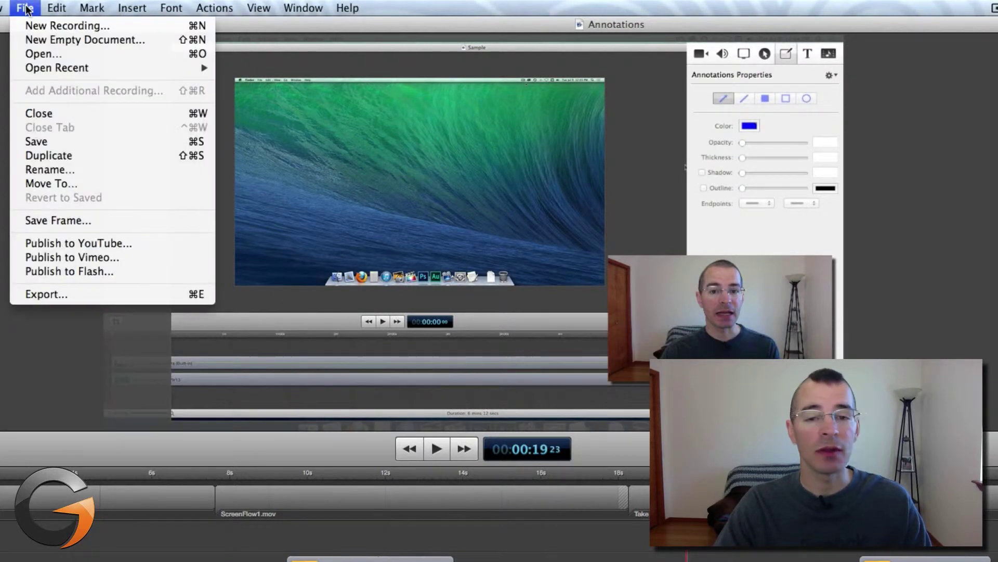
pyautogui.click(39, 291)
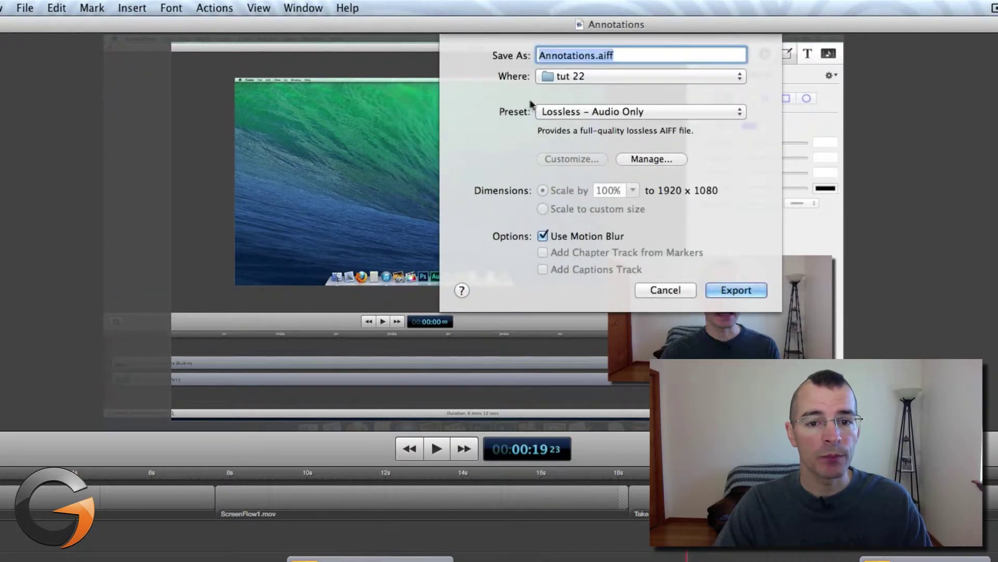
pyautogui.click(579, 112)
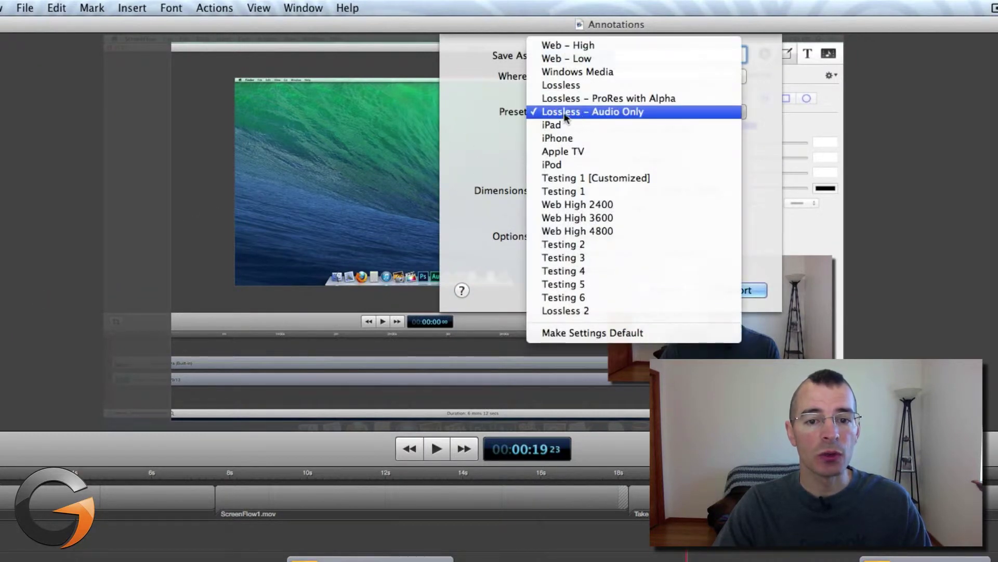
pyautogui.click(628, 112)
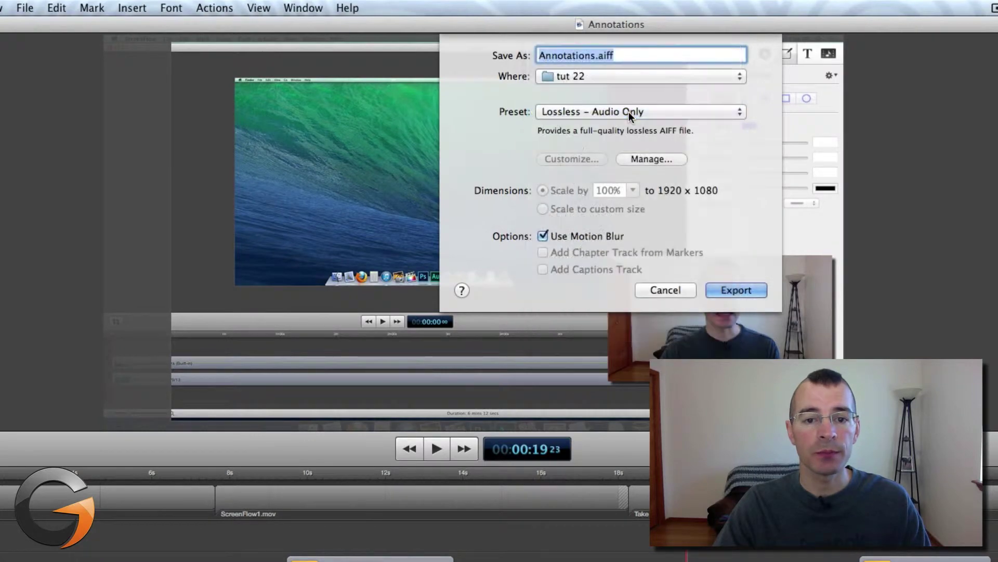
pyautogui.click(739, 290)
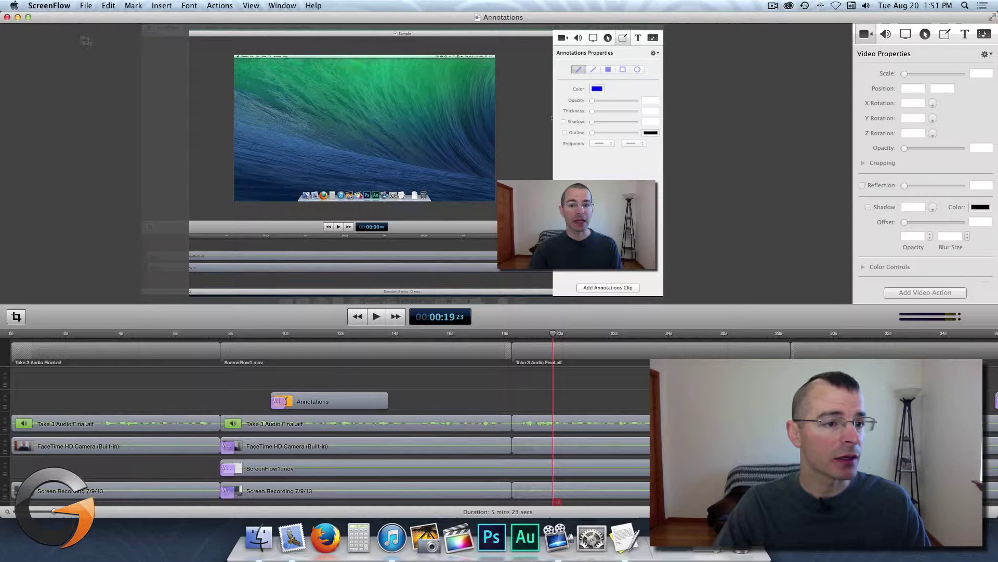
# - Close the Annotations project and create a new blank 640 by 480 document
pyautogui.click(6, 17)
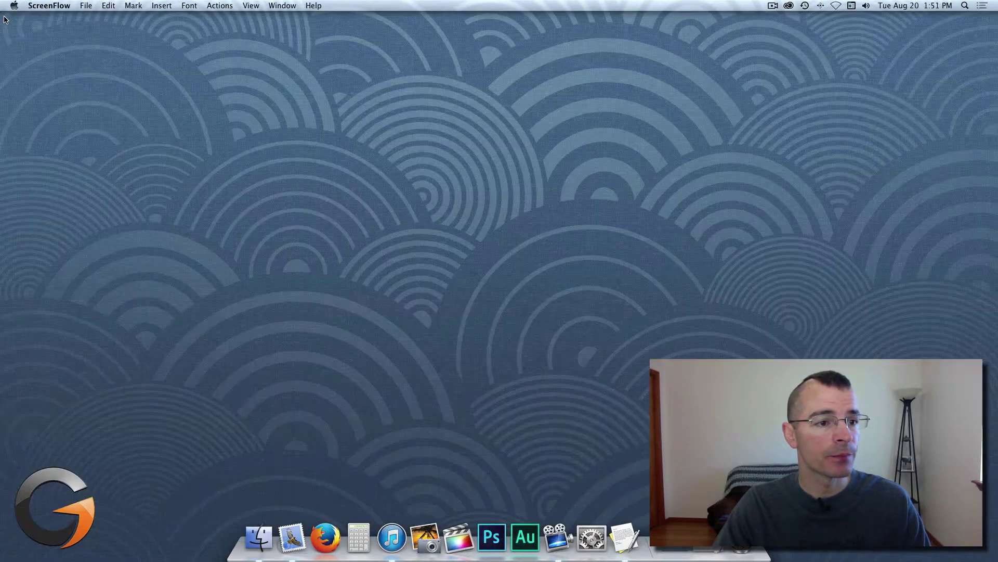
pyautogui.click(85, 7)
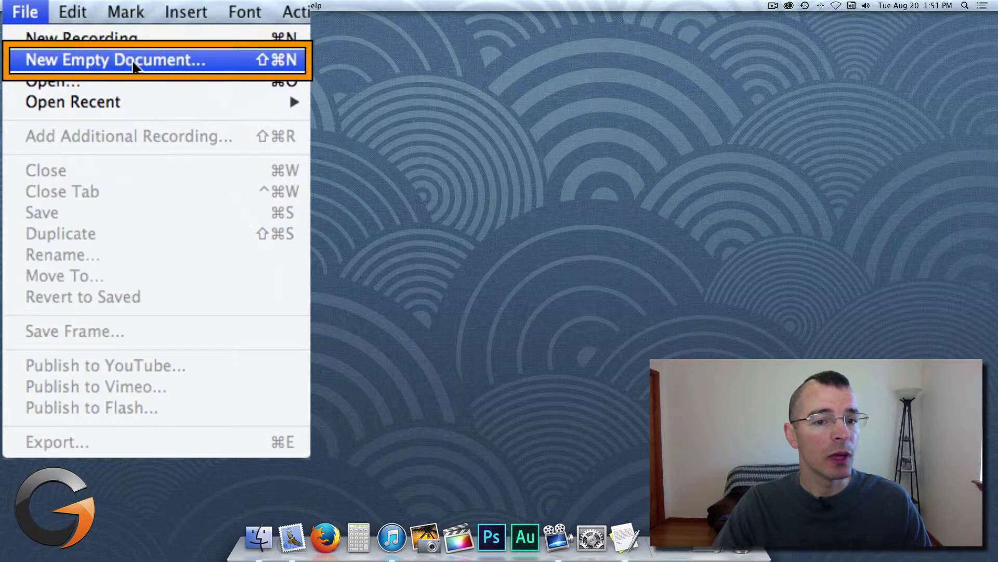
pyautogui.click(134, 62)
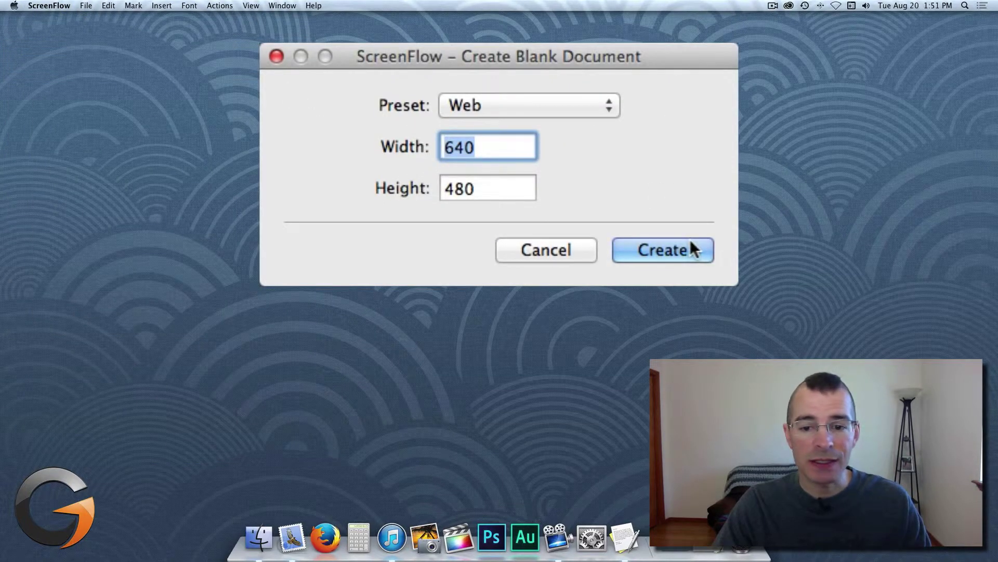
pyautogui.click(692, 251)
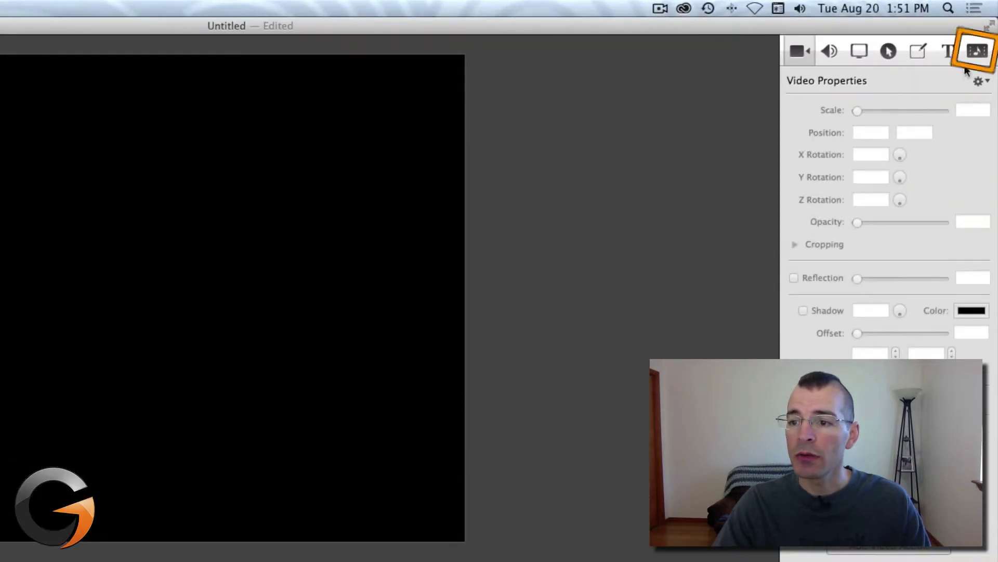
# - Import Annotations.aiff into the media library and place it on the timeline
pyautogui.click(978, 52)
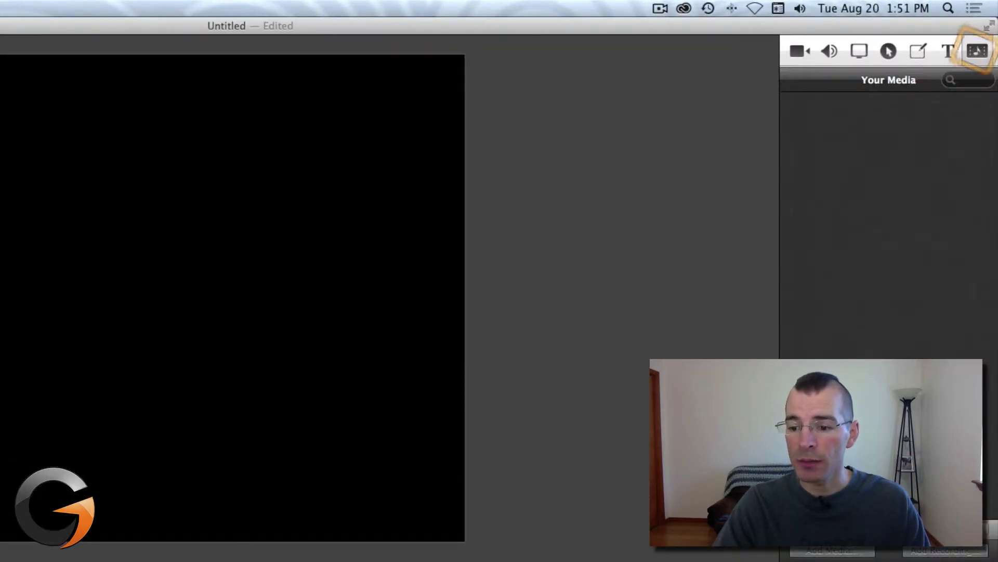
pyautogui.click(831, 552)
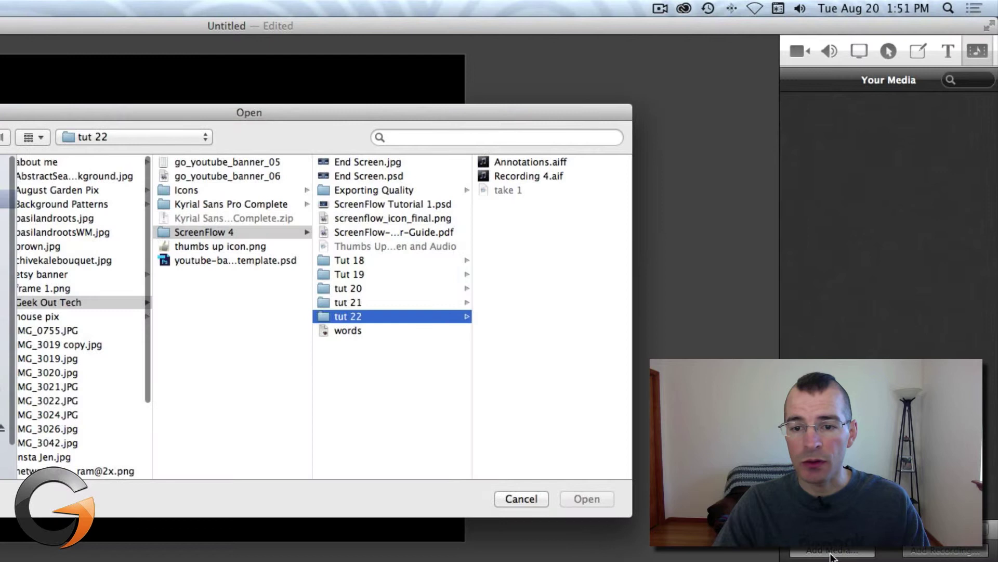
pyautogui.click(528, 164)
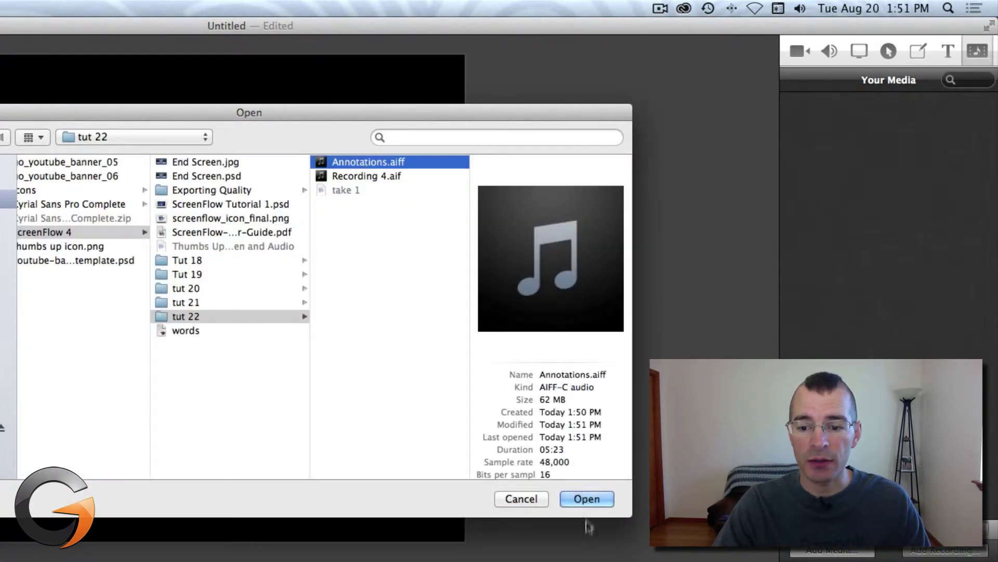
pyautogui.click(585, 498)
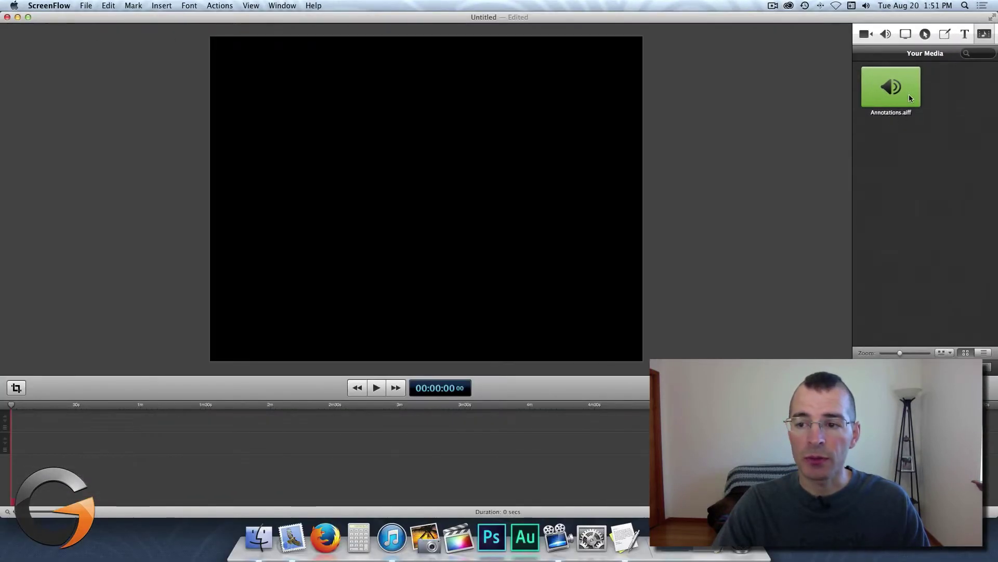
pyautogui.doubleClick(909, 95)
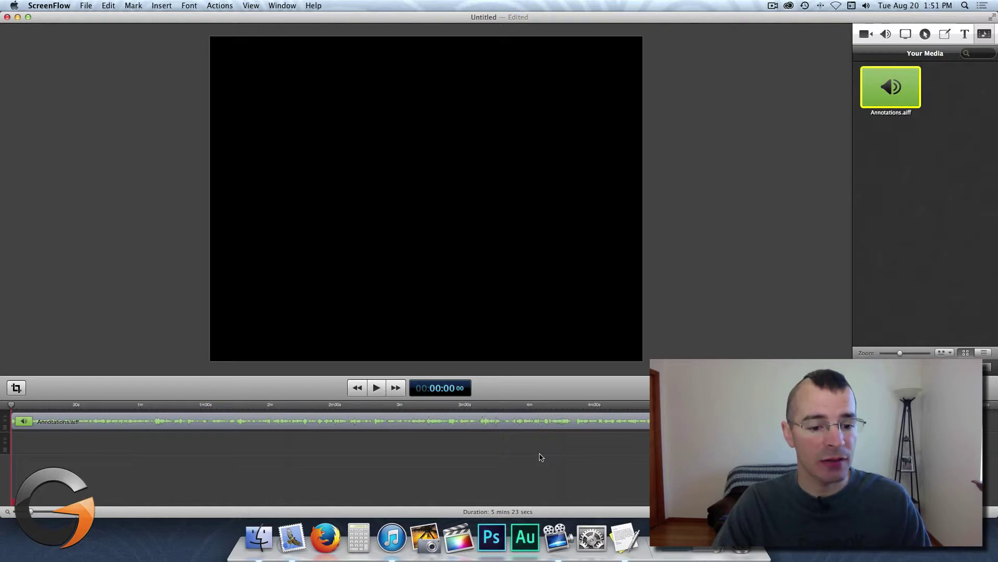
pyautogui.click(253, 7)
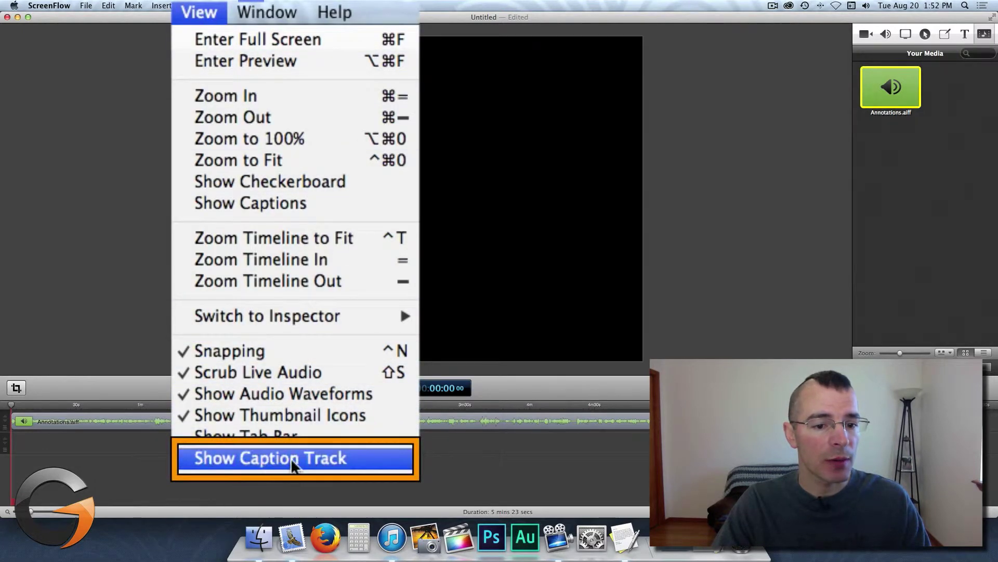
pyautogui.click(291, 461)
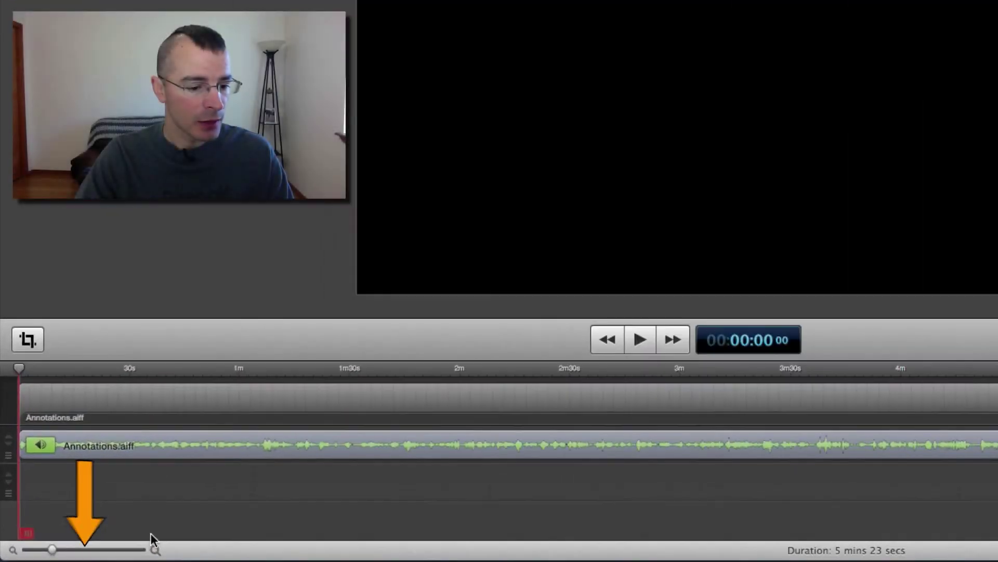
pyautogui.click(155, 550)
pyautogui.click(155, 550)
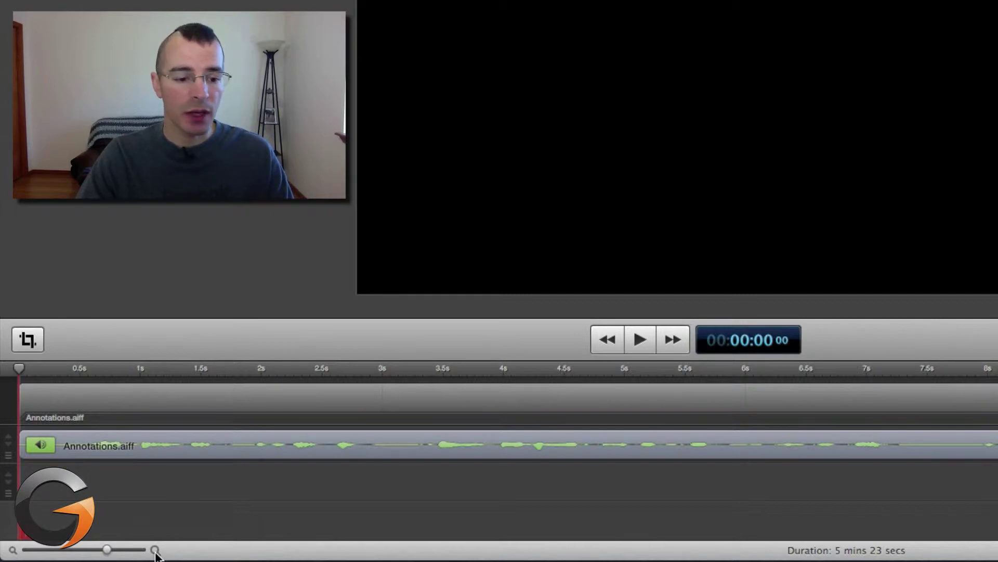
pyautogui.click(211, 400)
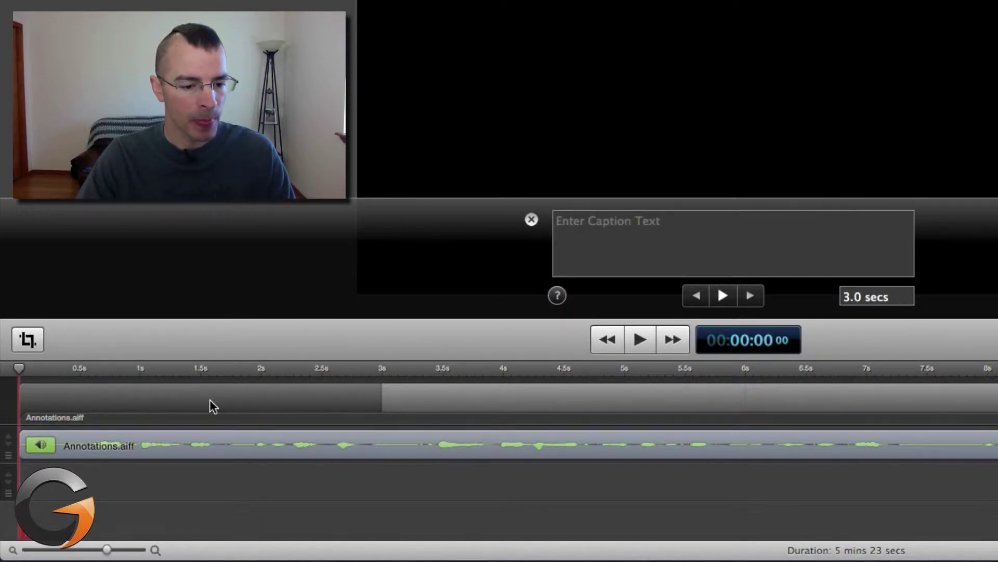
pyautogui.moveTo(223, 398)
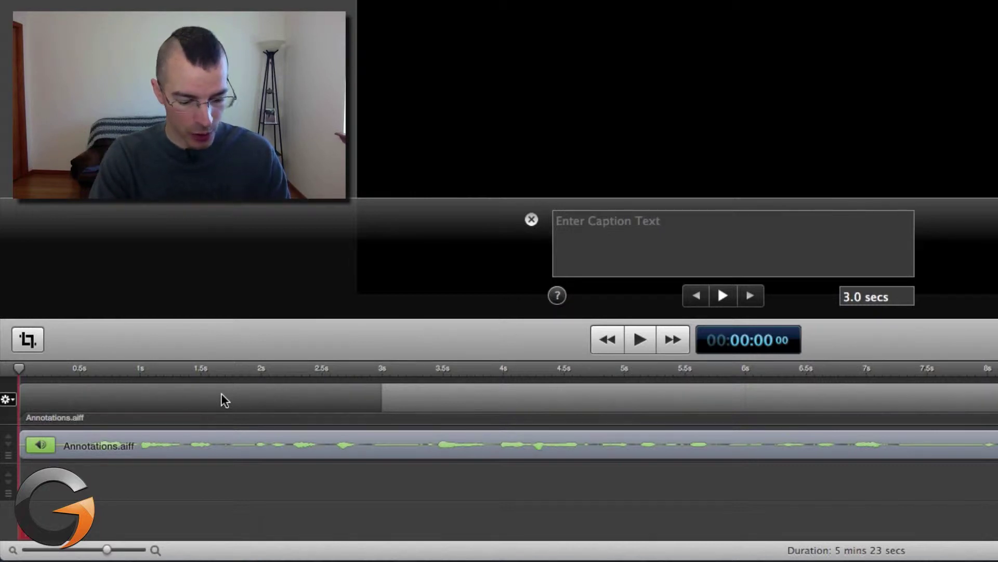
# - Nudge the first caption's duration with Cmd+Shift+Up/Down until it reads 3.1 seconds
pyautogui.press('super')
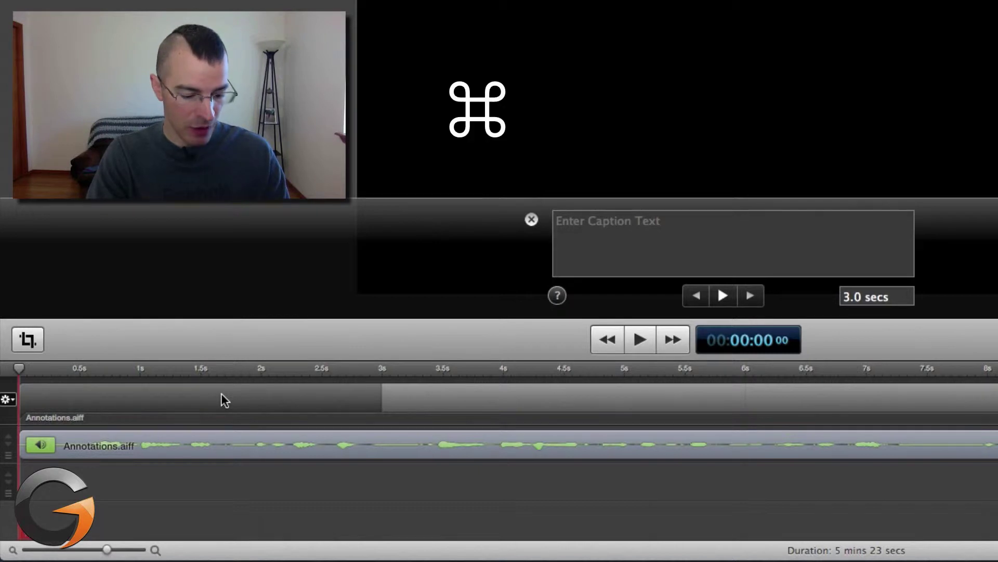
pyautogui.press('shift')
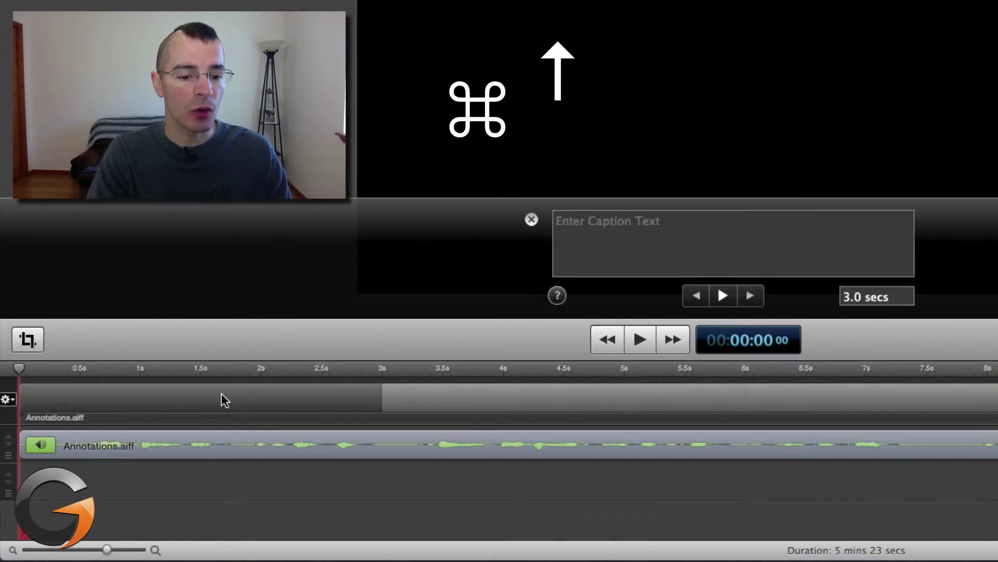
pyautogui.press('super+shift+Down')
pyautogui.press('super+shift+Down')
pyautogui.press('super+shift+Down')
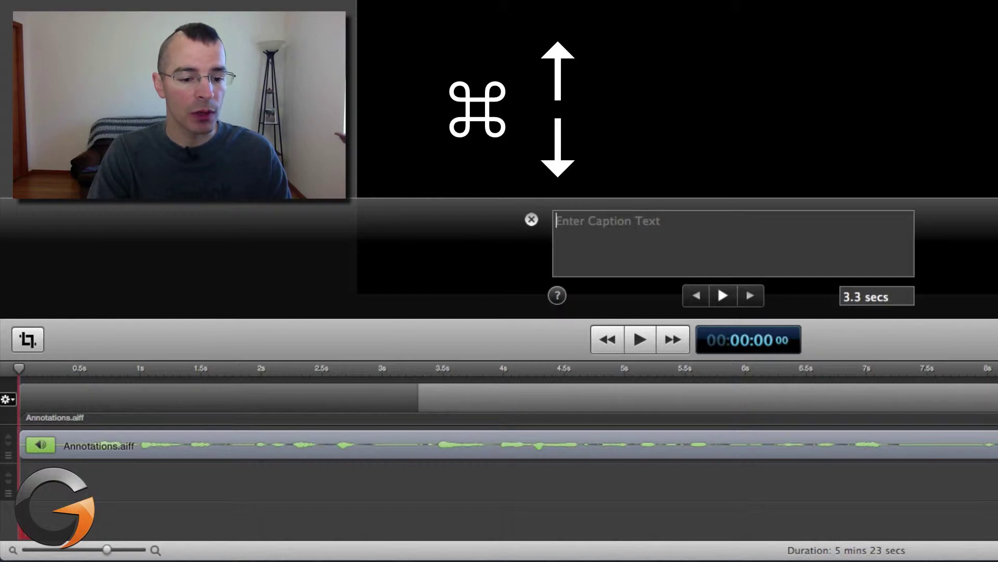
pyautogui.press('super+shift+Down')
pyautogui.press('super+shift+Down')
pyautogui.press('super+shift+Down')
pyautogui.press('super+shift+Down')
pyautogui.press('super+shift+Up')
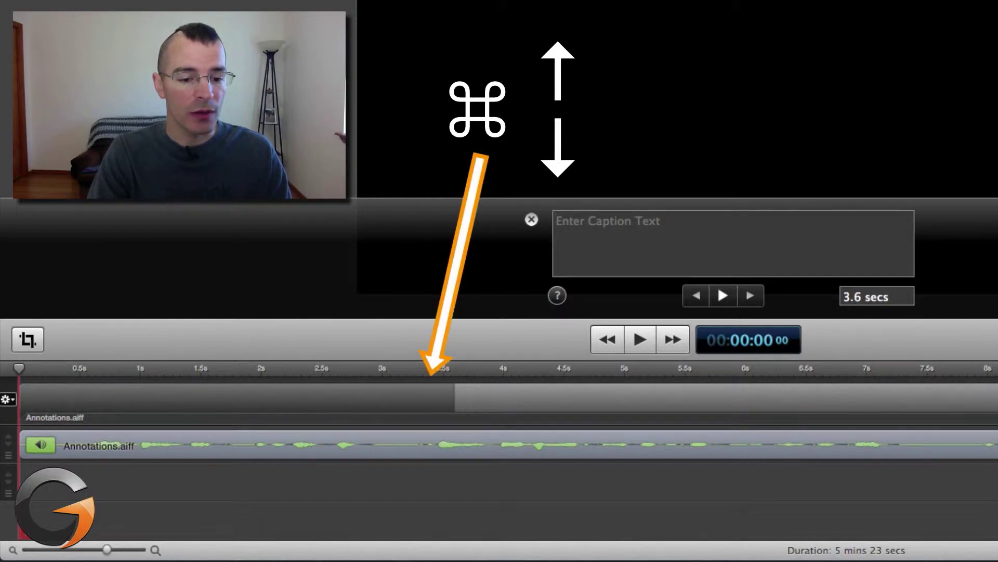
pyautogui.press('super+Up')
pyautogui.press('super+Up')
pyautogui.press('super+Up')
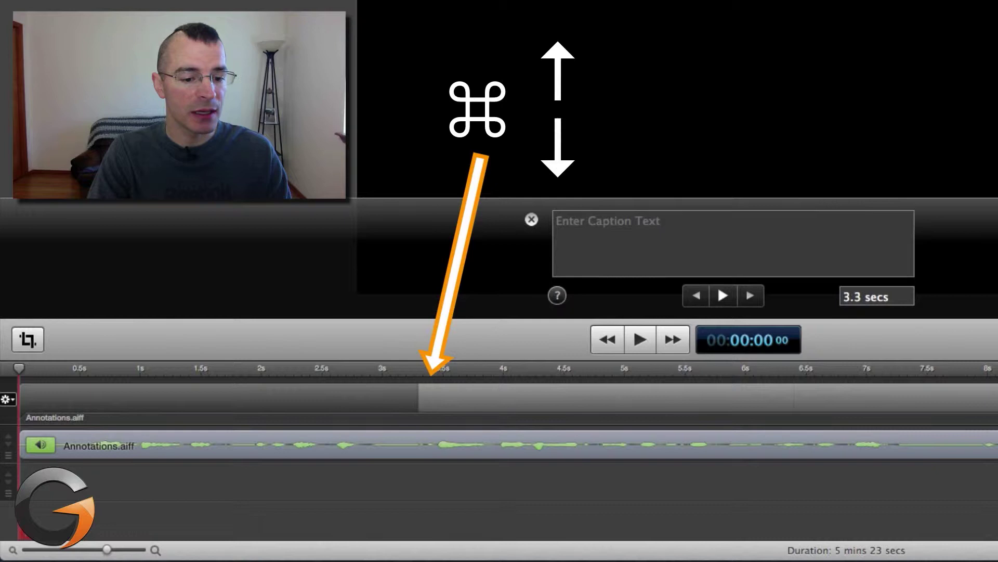
pyautogui.press('super+Up')
pyautogui.press('super+Up')
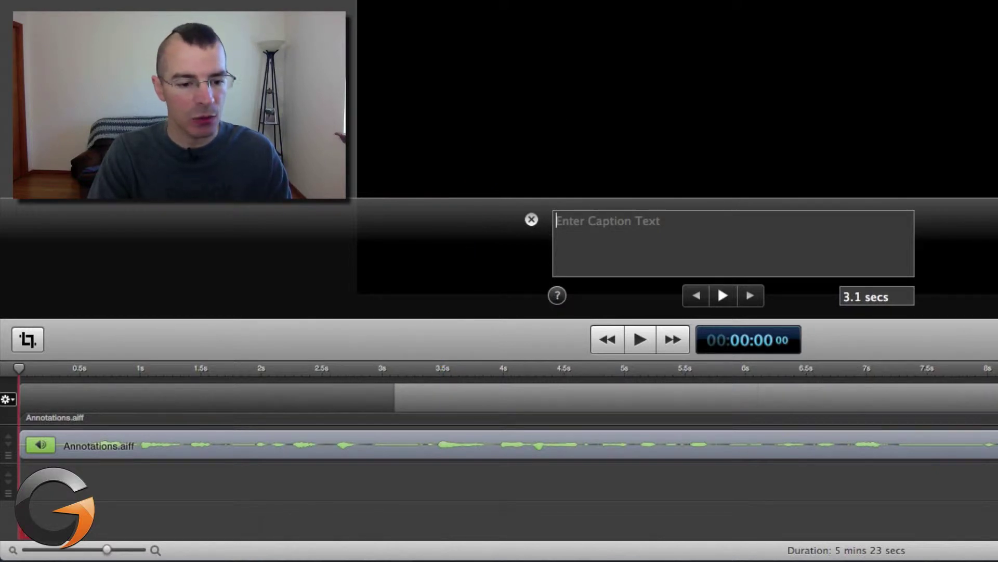
pyautogui.press('super+Down')
pyautogui.press('super+Up')
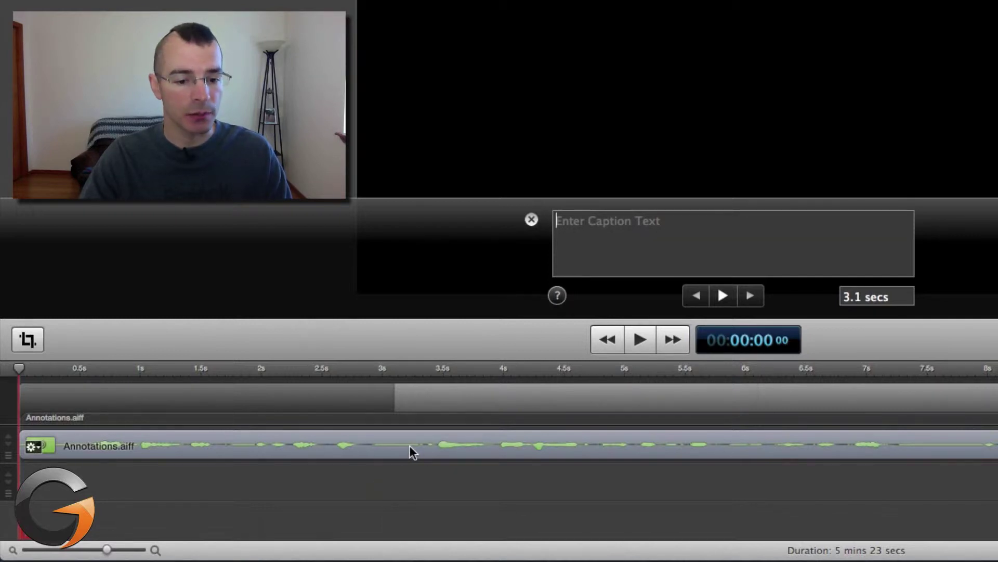
# - Play and pause the narration, then return to the start and replay it
pyautogui.click(723, 296)
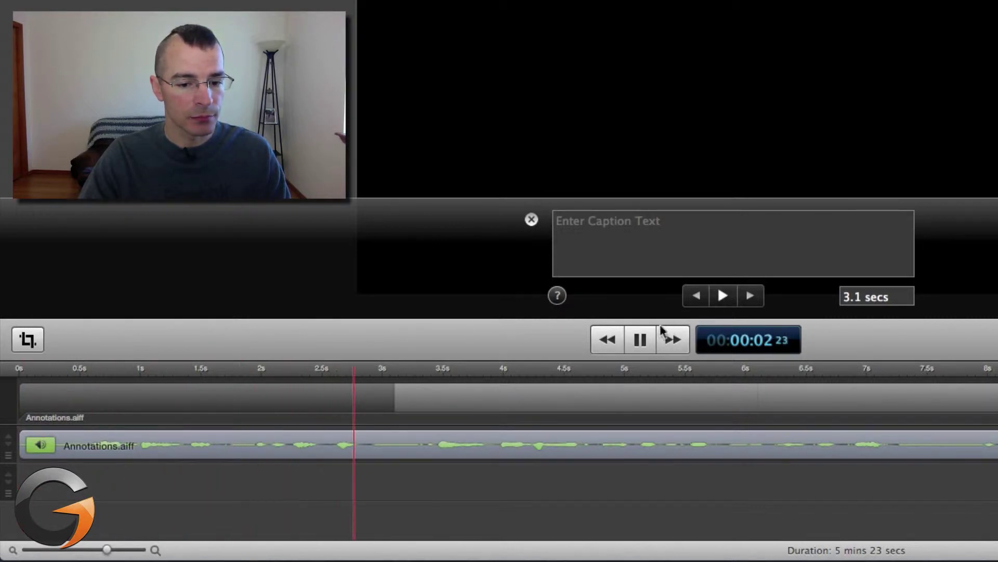
pyautogui.click(641, 341)
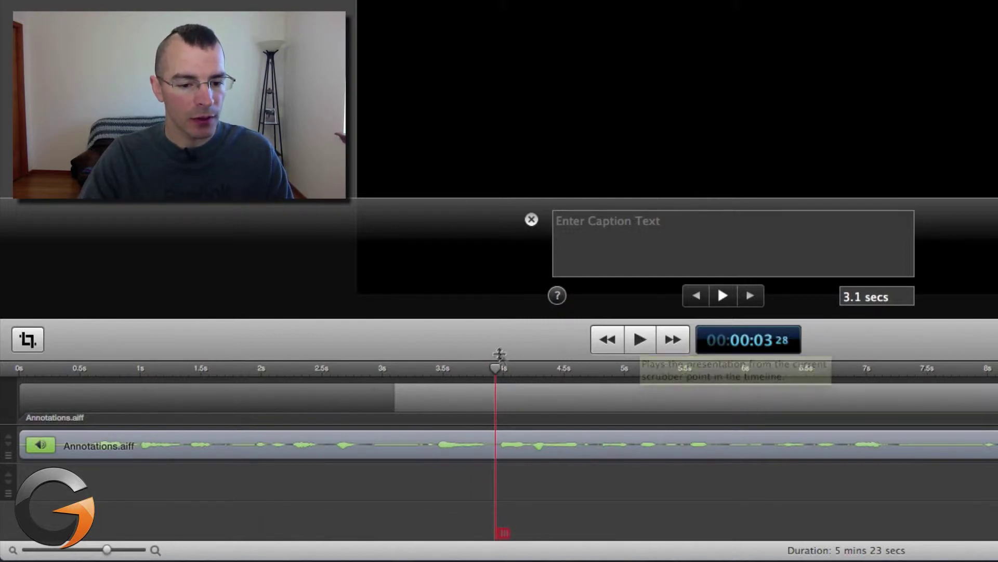
pyautogui.press('Home')
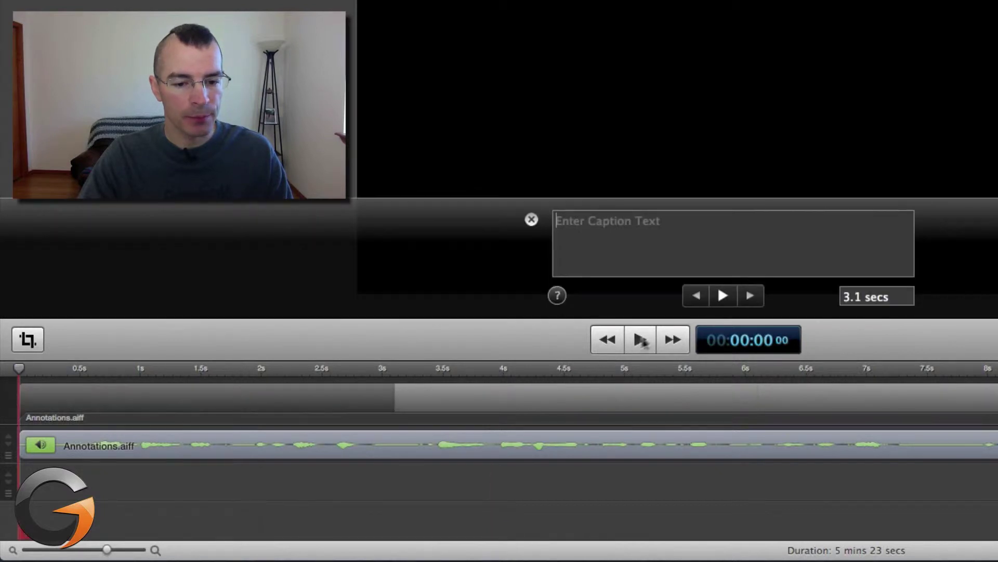
pyautogui.click(721, 296)
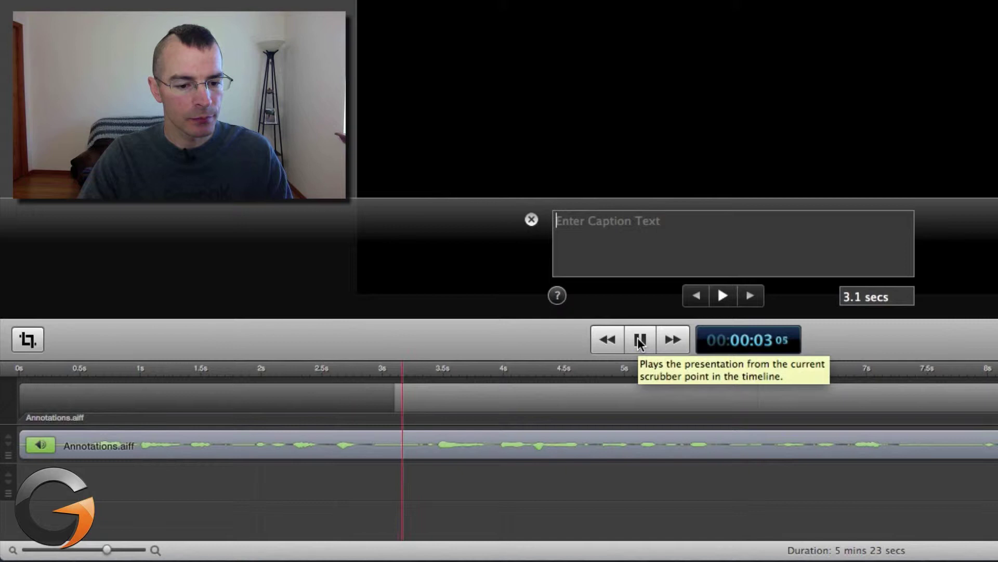
# - Type the first caption, a greeting introducing the presenter, and commit it
pyautogui.click(649, 261)
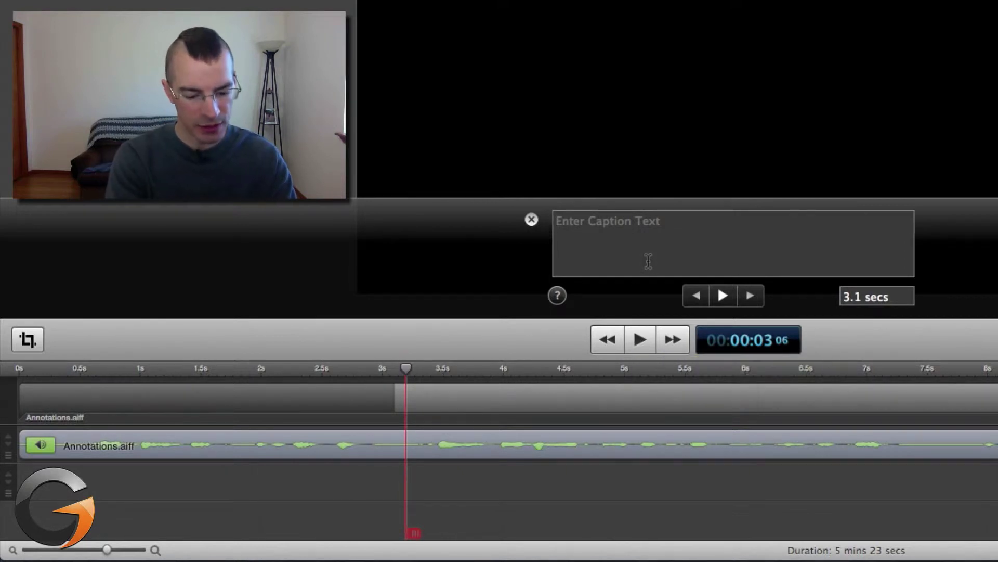
pyautogui.write('Hello everybo')
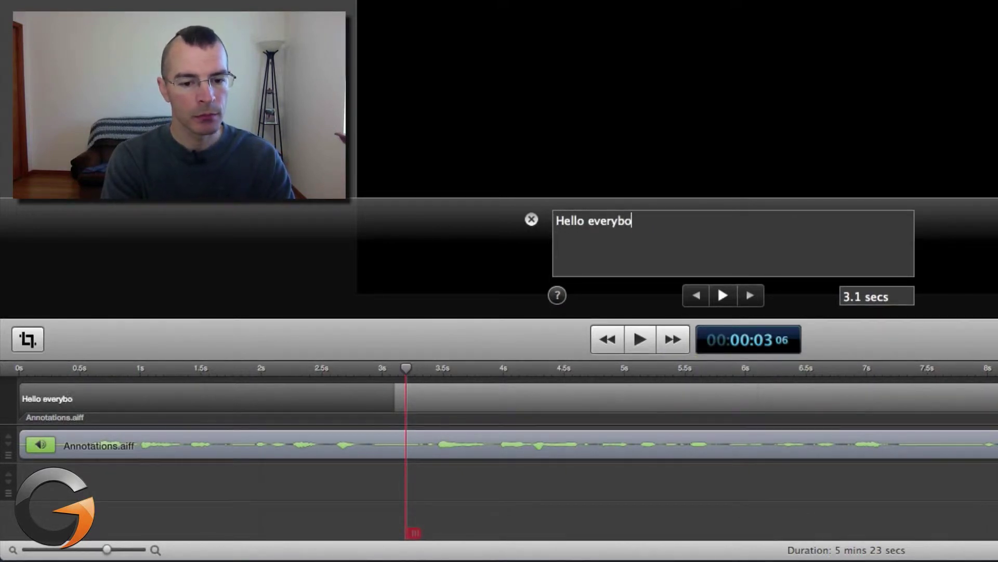
pyautogui.write("dy. I'm Jake, the Geek Out Tec")
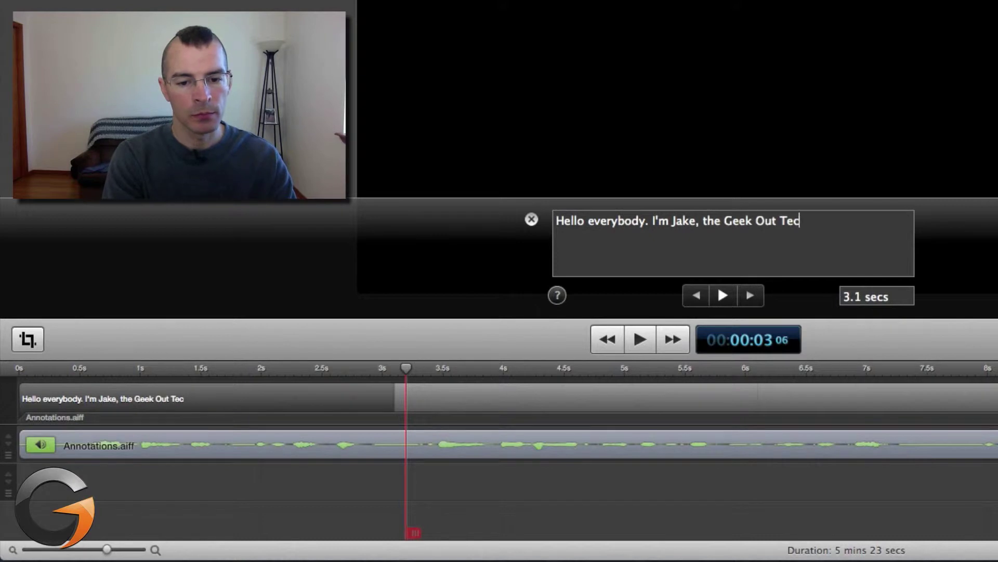
pyautogui.write('h')
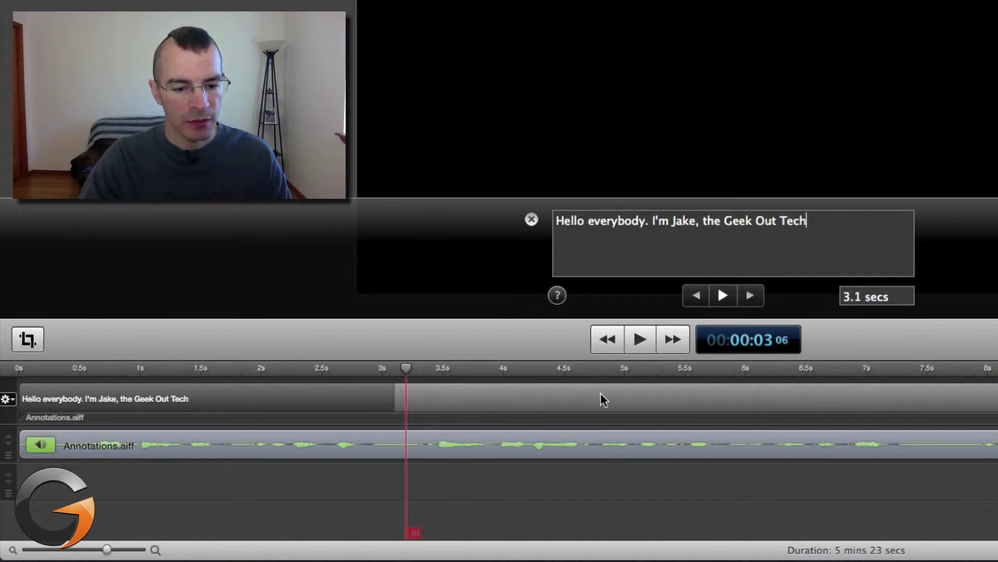
pyautogui.click(600, 395)
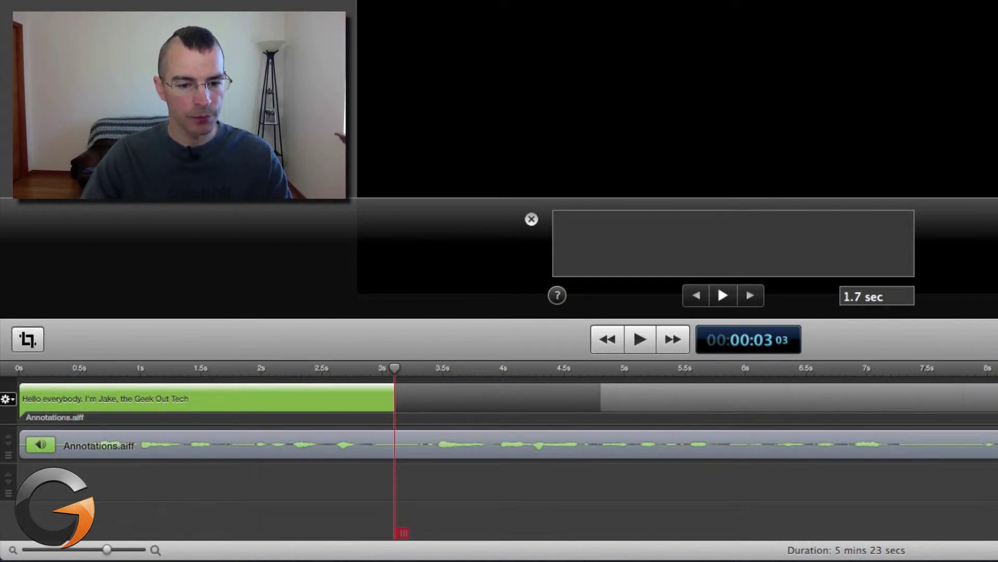
# - Replay the narration and caption it 'and today I'm going to show you how to use'
pyautogui.click(723, 295)
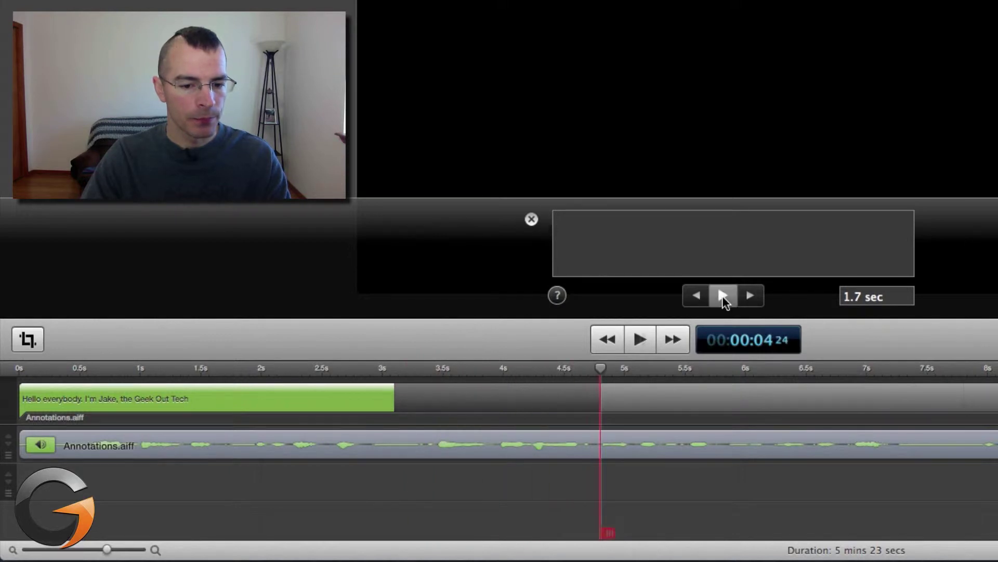
pyautogui.click(722, 295)
pyautogui.write('and t')
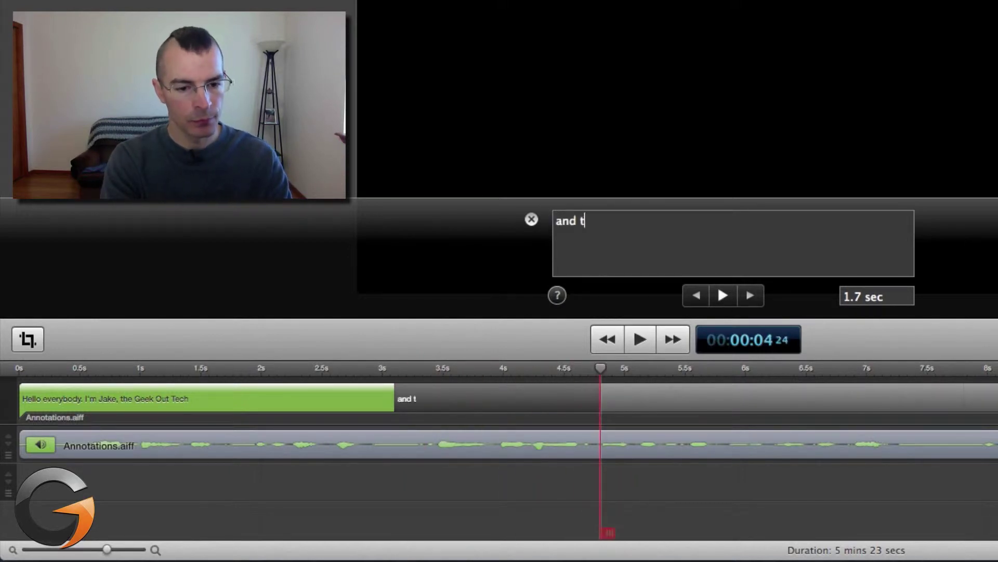
pyautogui.write("oday I'm going to show you how to use")
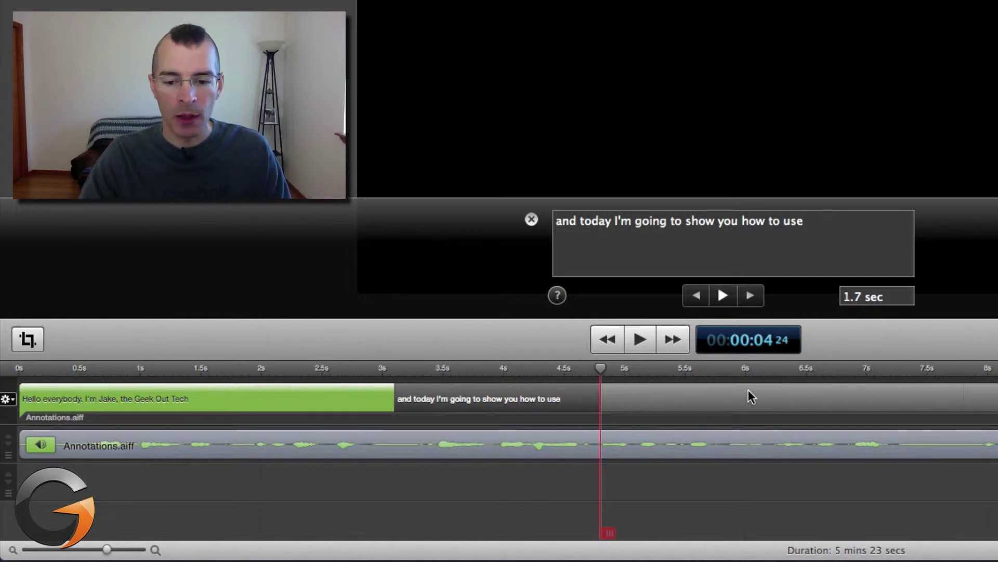
pyautogui.press('Tab')
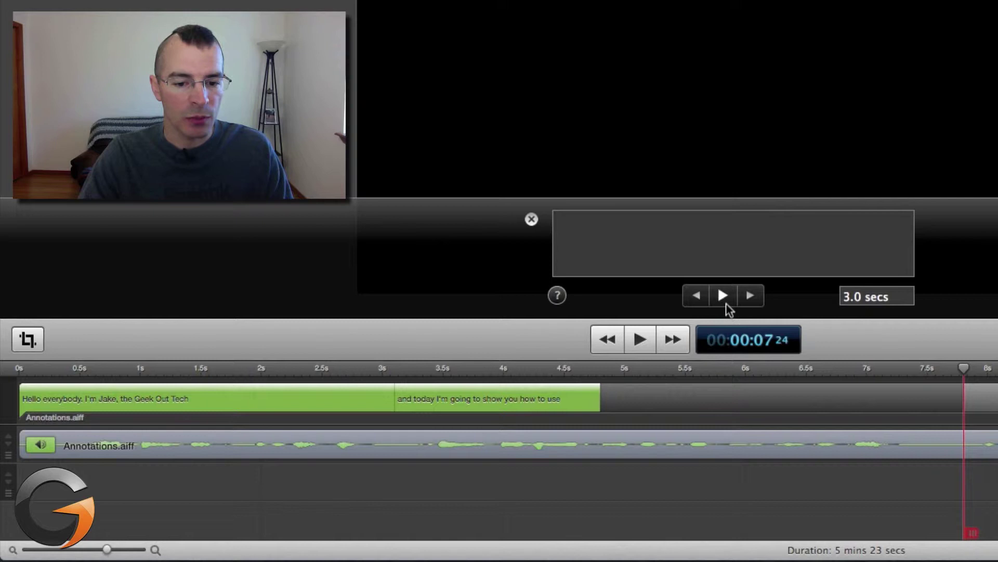
# - Play the narration and dictate the third caption
pyautogui.click(725, 294)
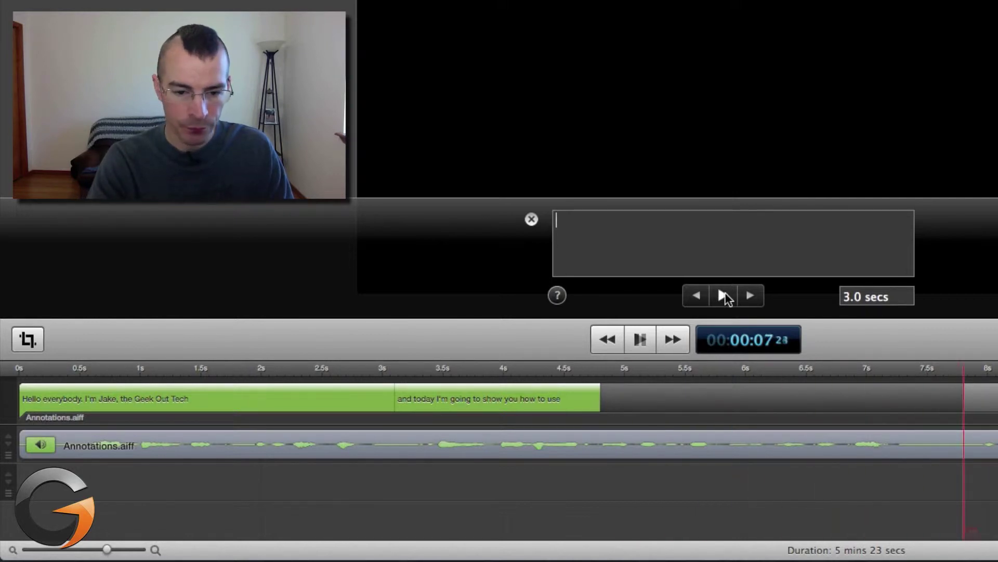
pyautogui.press('fn')
pyautogui.press('fn')
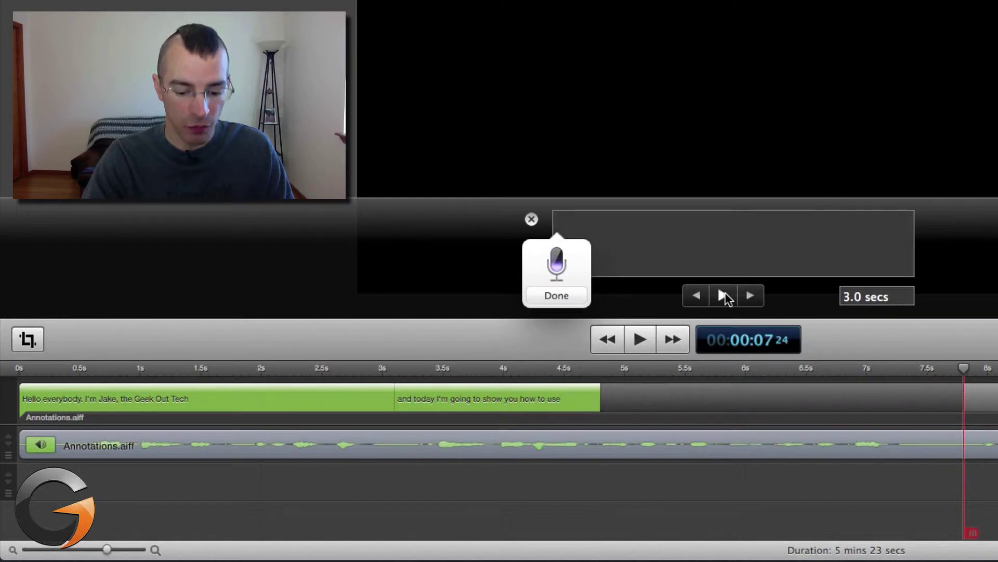
pyautogui.press('fn')
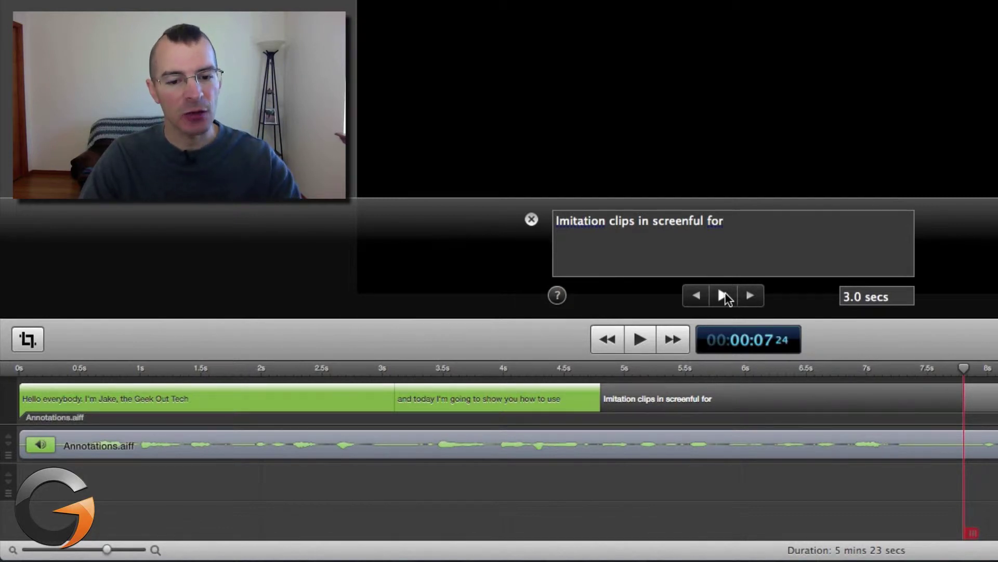
# - Correct the dictated caption to 'annotation clips in ScreenFlow 4' and commit it
pyautogui.click(705, 221)
pyautogui.press('BackSpace')
pyautogui.press('BackSpace')
pyautogui.press('BackSpace')
pyautogui.press('BackSpace')
pyautogui.press('BackSpace')
pyautogui.press('BackSpace')
pyautogui.press('BackSpace')
pyautogui.press('BackSpace')
pyautogui.press('BackSpace')
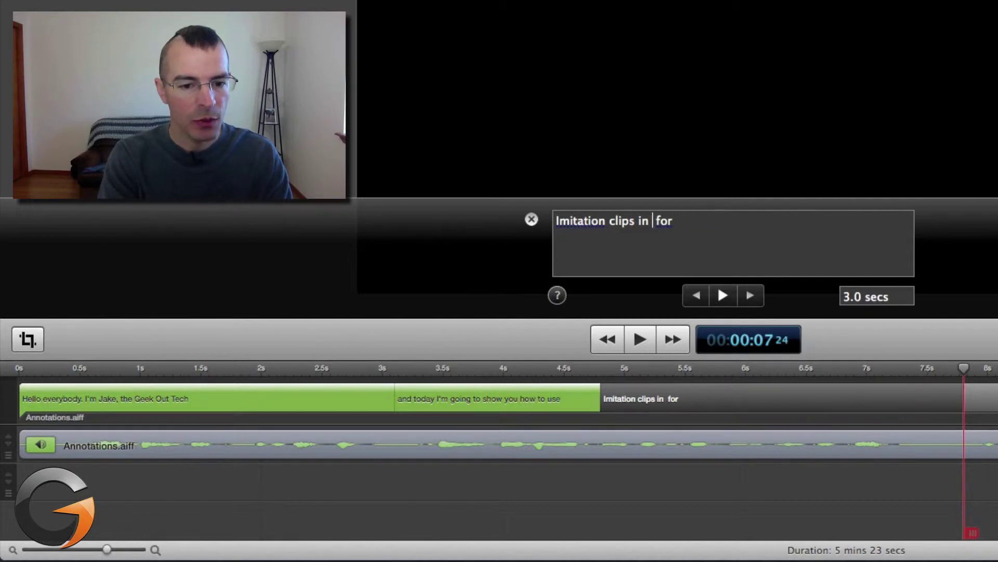
pyautogui.write('Scr')
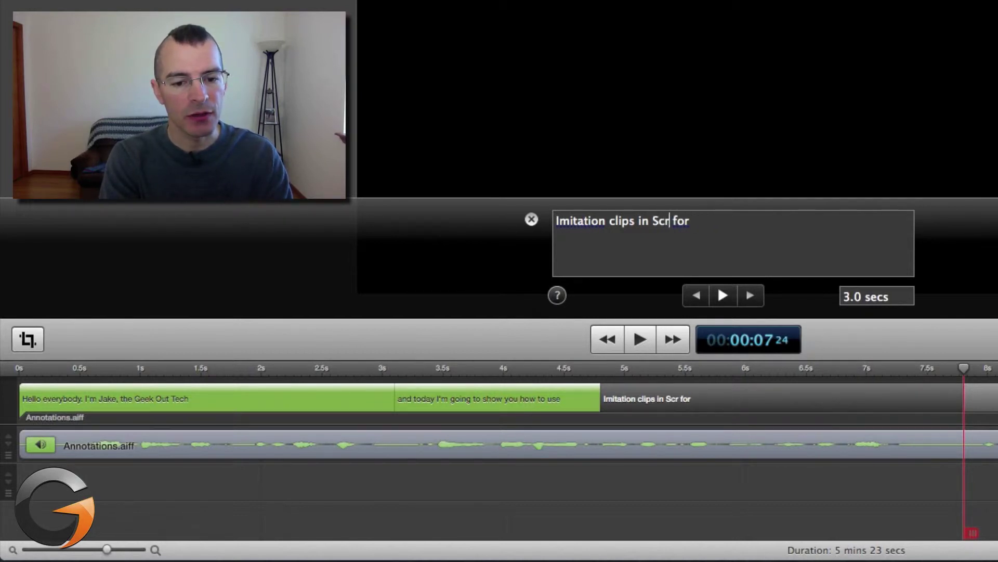
pyautogui.write('eenFlow 4')
pyautogui.press('Delete')
pyautogui.press('Delete')
pyautogui.press('Delete')
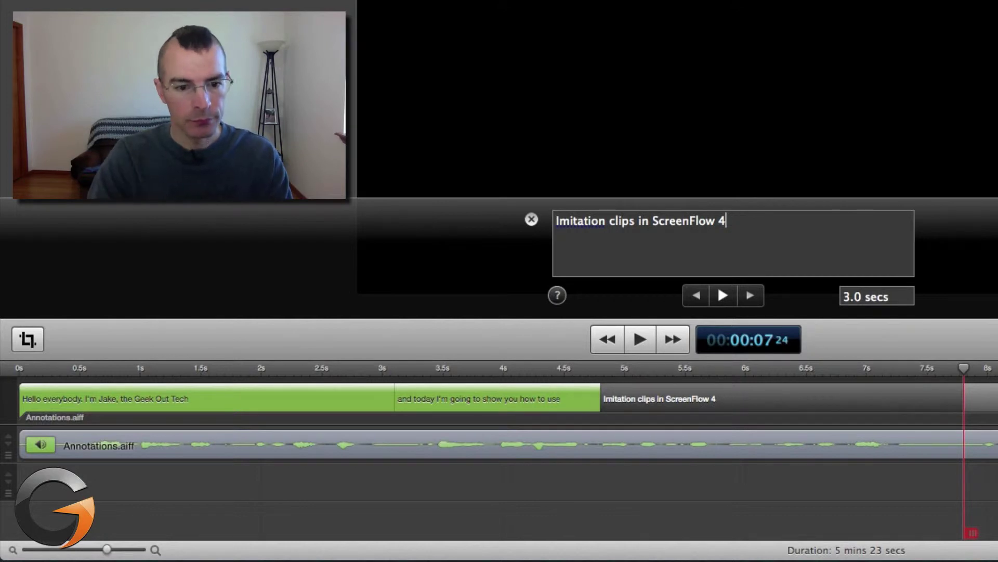
pyautogui.doubleClick(607, 220)
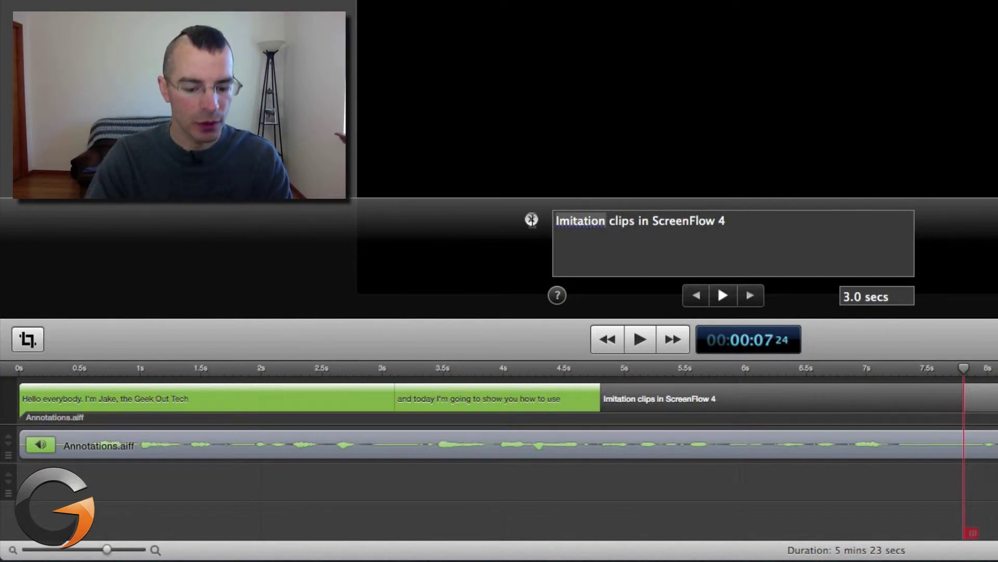
pyautogui.write('annotation')
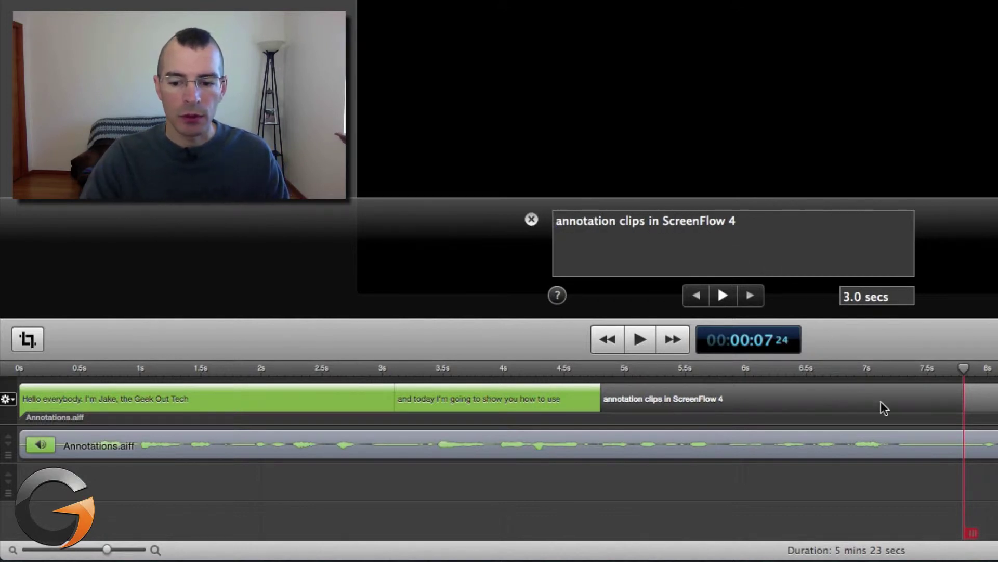
pyautogui.hscroll(5, 881, 401)
pyautogui.press('Return')
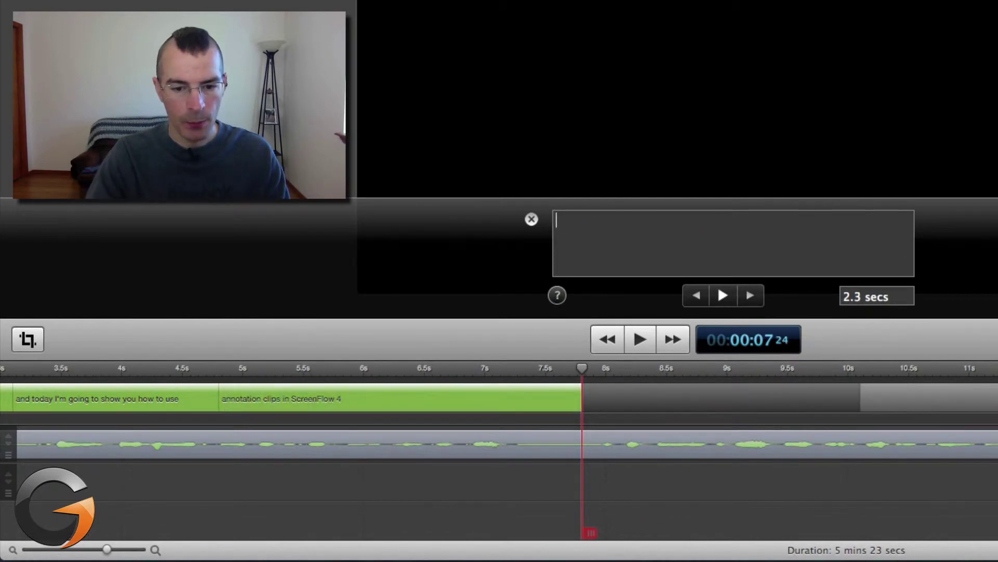
# - Play on and dictate the fourth caption, then preview it against the audio
pyautogui.click(727, 287)
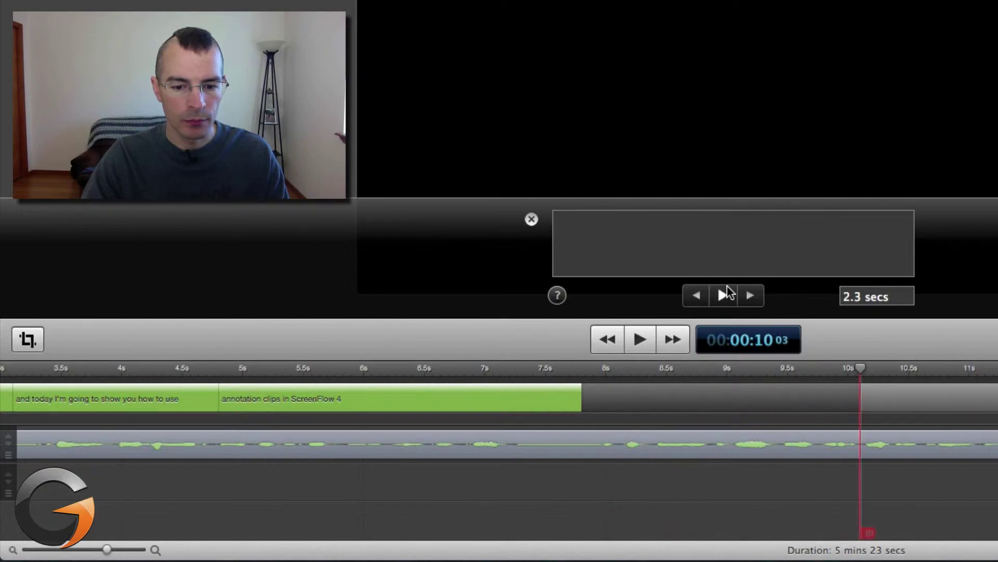
pyautogui.press('fn')
pyautogui.press('fn')
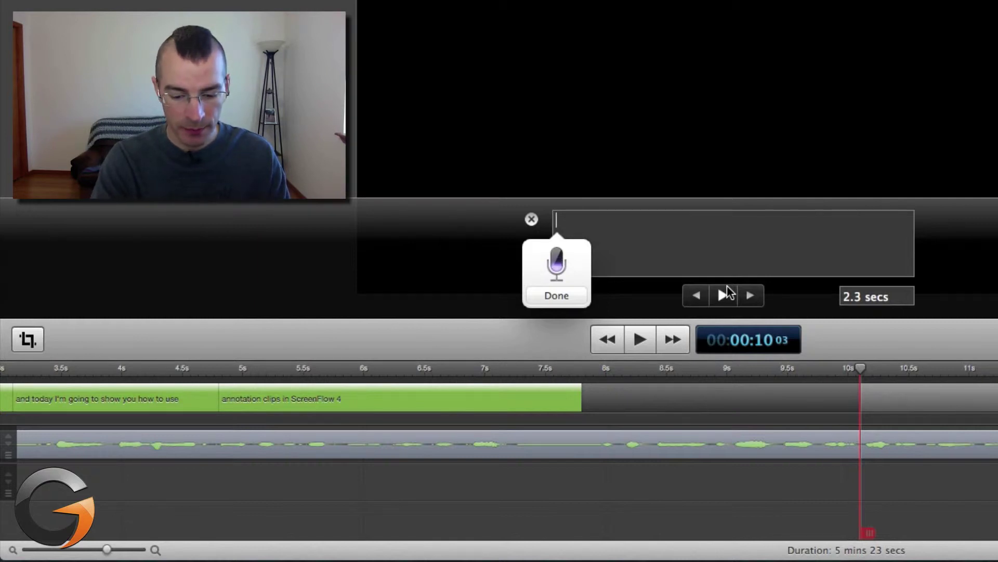
pyautogui.press('fn')
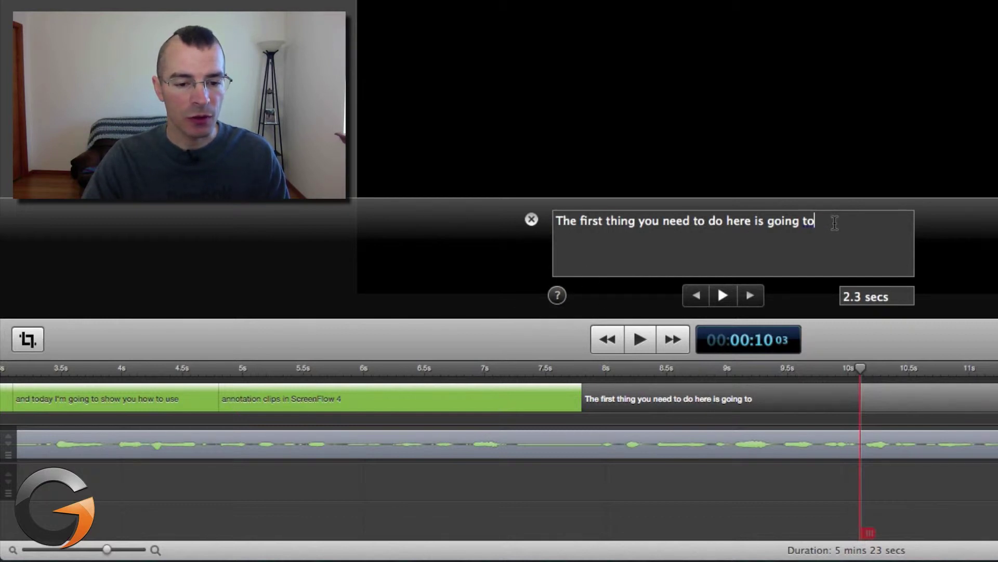
pyautogui.click(723, 295)
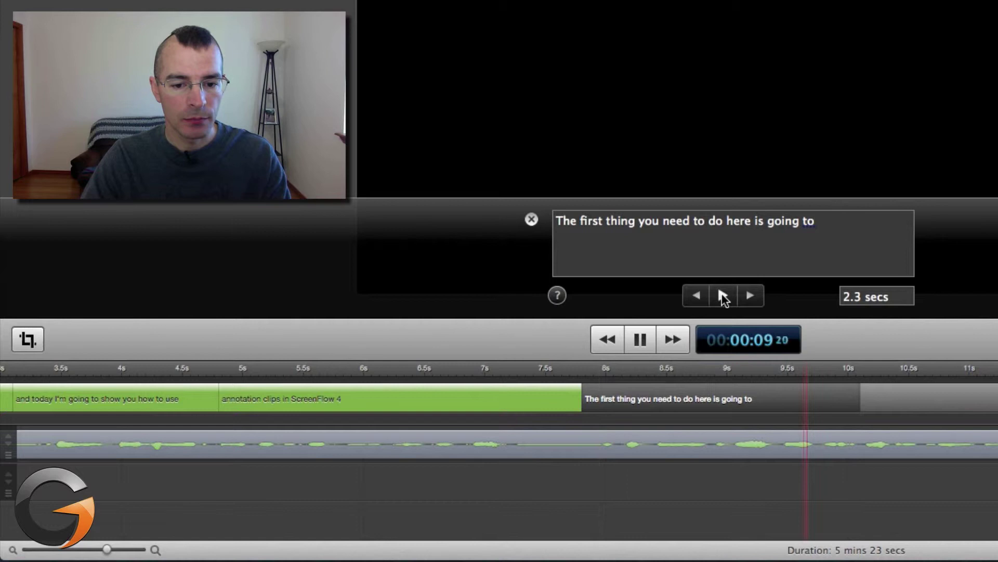
# - Change 'going' to 'go' and append 'the' to the fourth caption
pyautogui.click(800, 221)
pyautogui.press('BackSpace')
pyautogui.press('BackSpace')
pyautogui.press('BackSpace')
pyautogui.press('Right')
pyautogui.press('Right')
pyautogui.press('Right')
pyautogui.write('the')
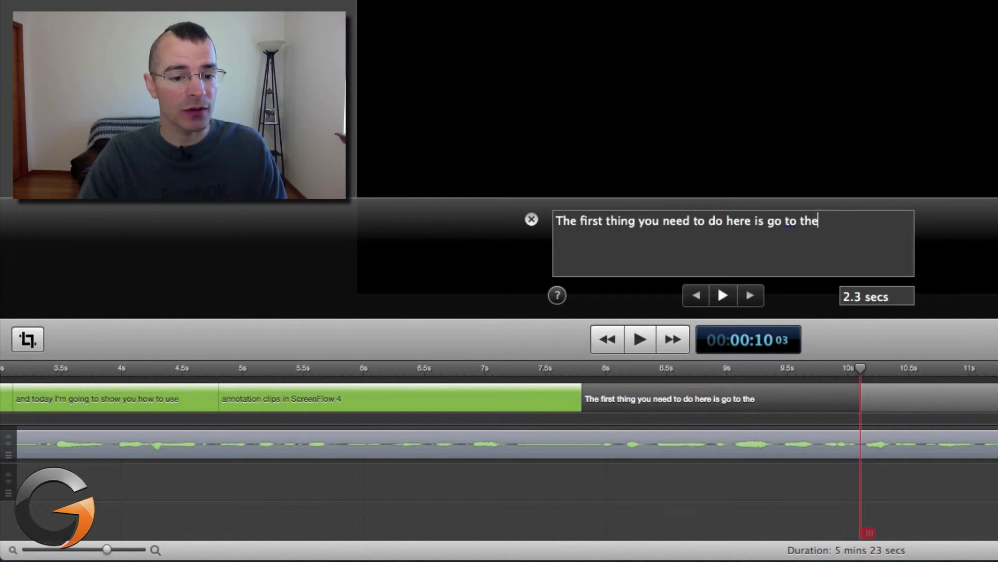
# - Close the caption editor, enable View > Show Captions, and preview from the start to about 7 seconds
pyautogui.click(532, 220)
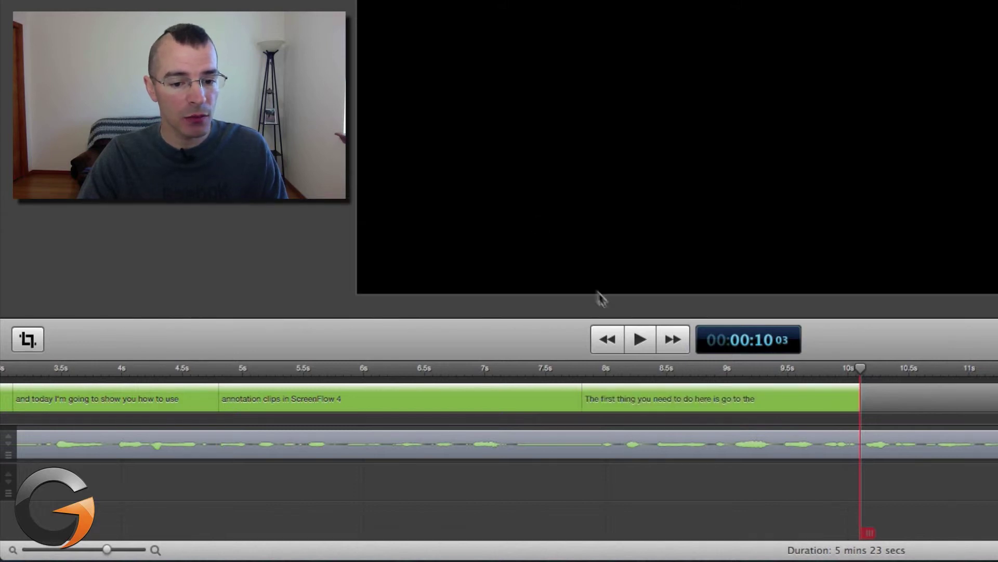
pyautogui.click(603, 340)
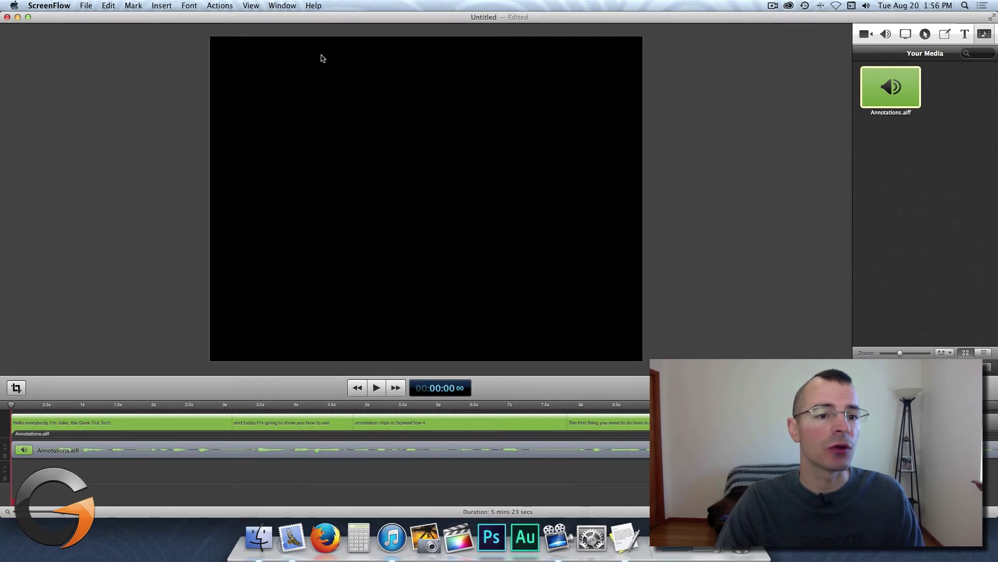
pyautogui.click(259, 8)
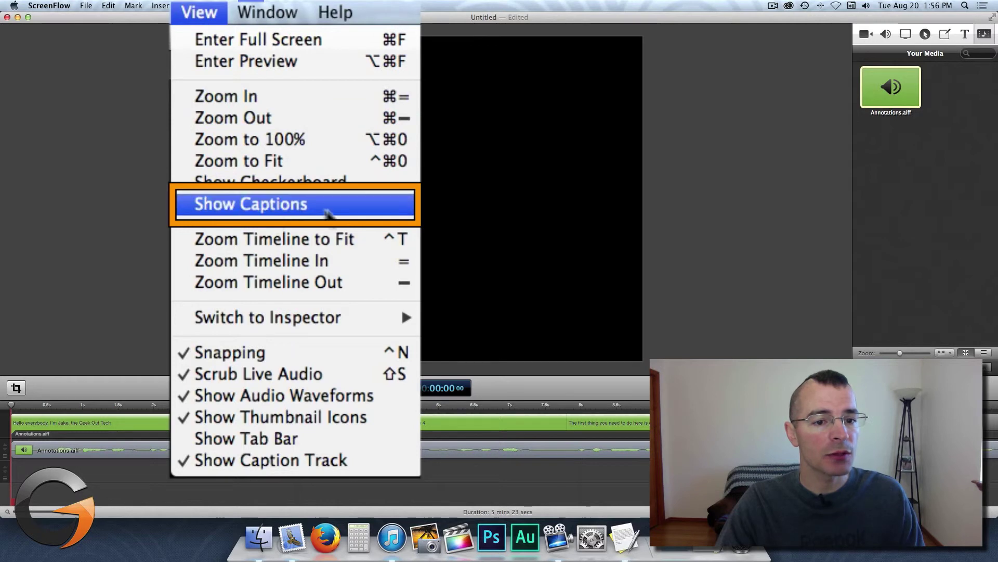
pyautogui.click(250, 205)
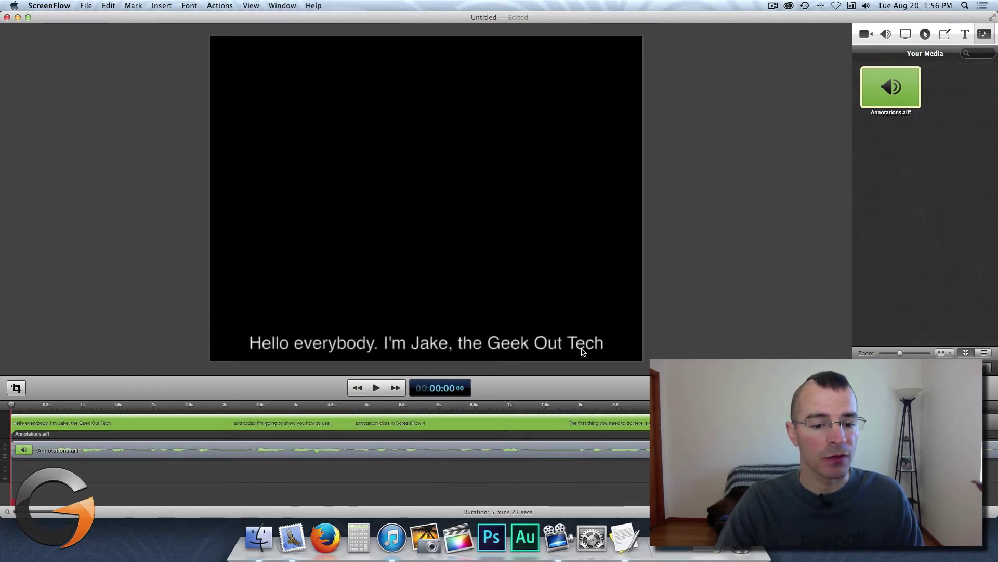
pyautogui.click(377, 389)
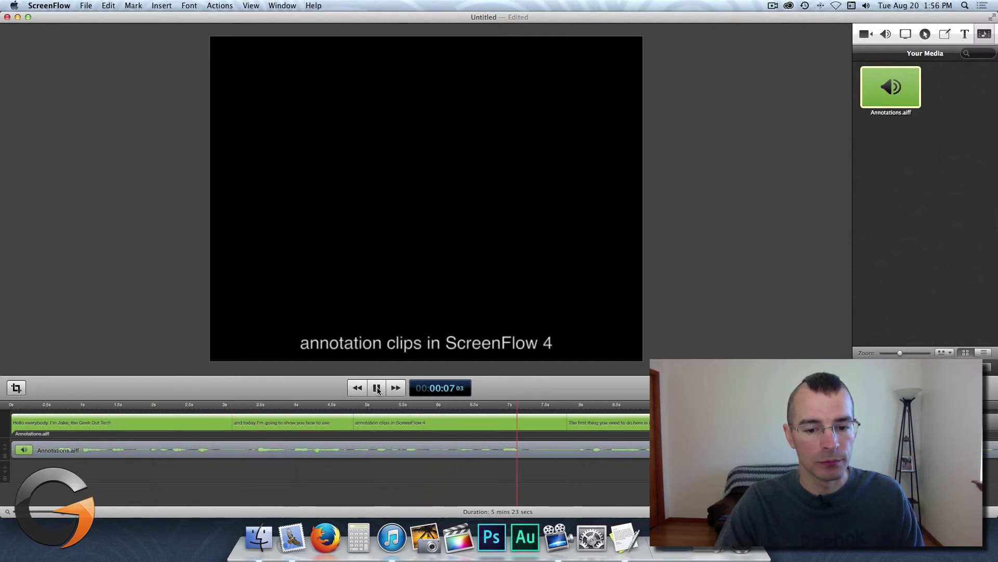
pyautogui.click(377, 389)
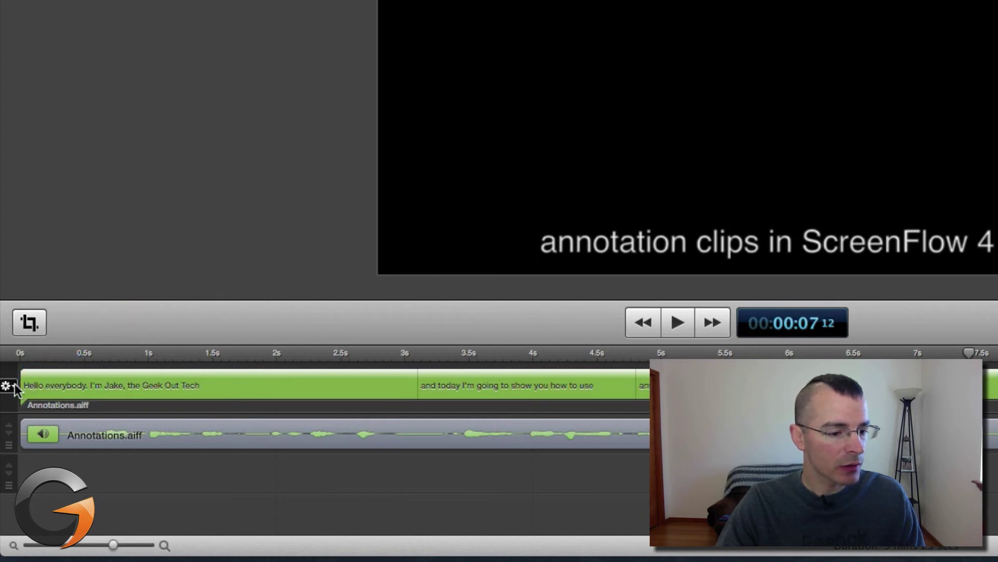
# - Export the captions from the caption track gear menu as 'annotations' SRT into tut 22
pyautogui.click(13, 386)
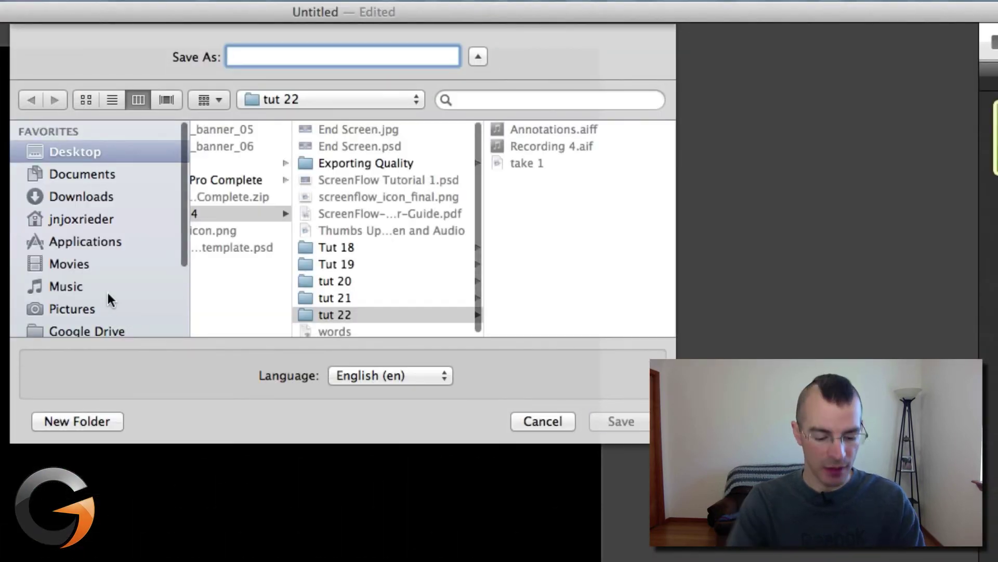
pyautogui.write('annotation')
pyautogui.press('BackSpace')
pyautogui.press('BackSpace')
pyautogui.press('BackSpace')
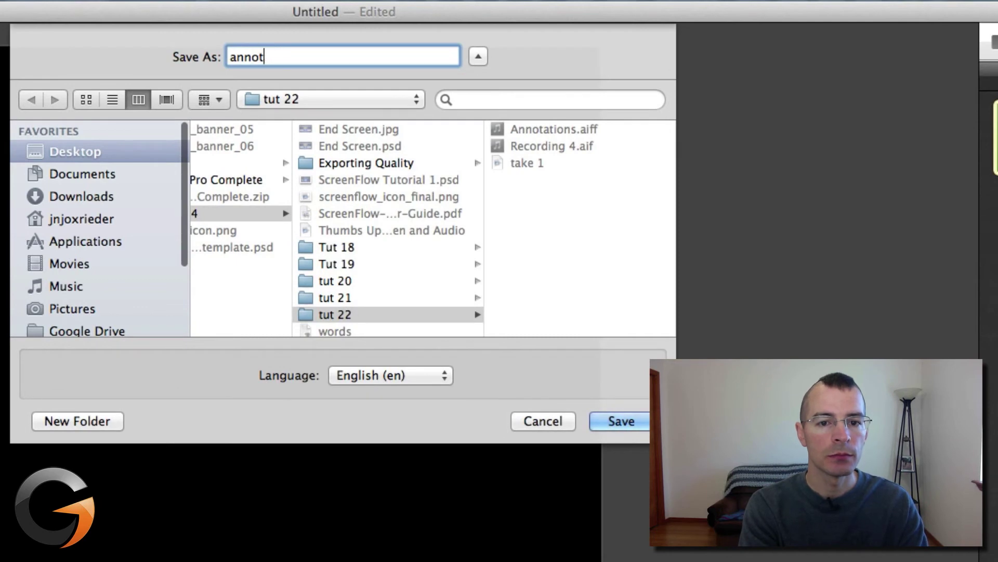
pyautogui.write('ations')
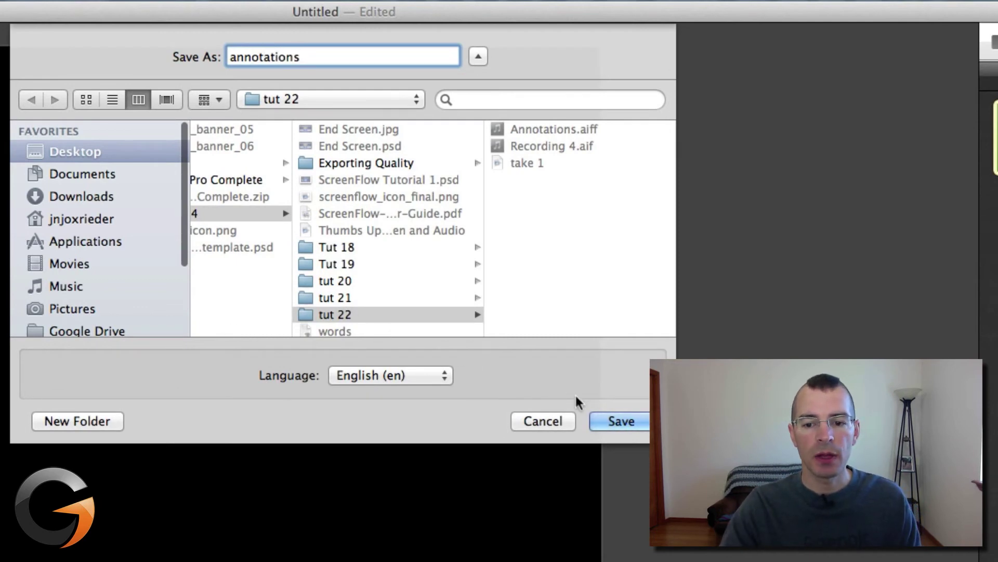
pyautogui.click(604, 422)
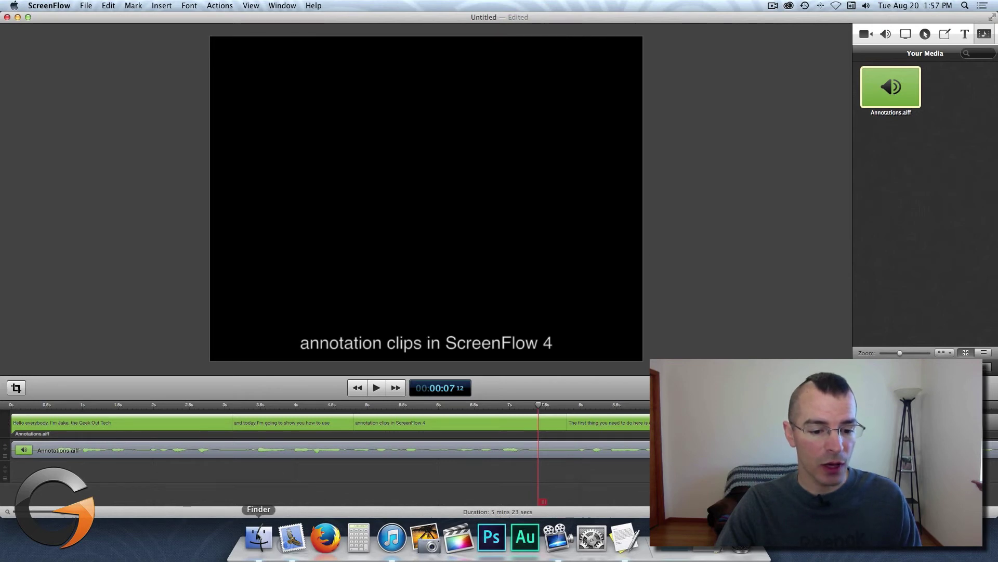
# - In Finder, go to Desktop > Geek Out Tech > ScreenFlow 4 > tut 22 and select annotations.srt
pyautogui.click(258, 544)
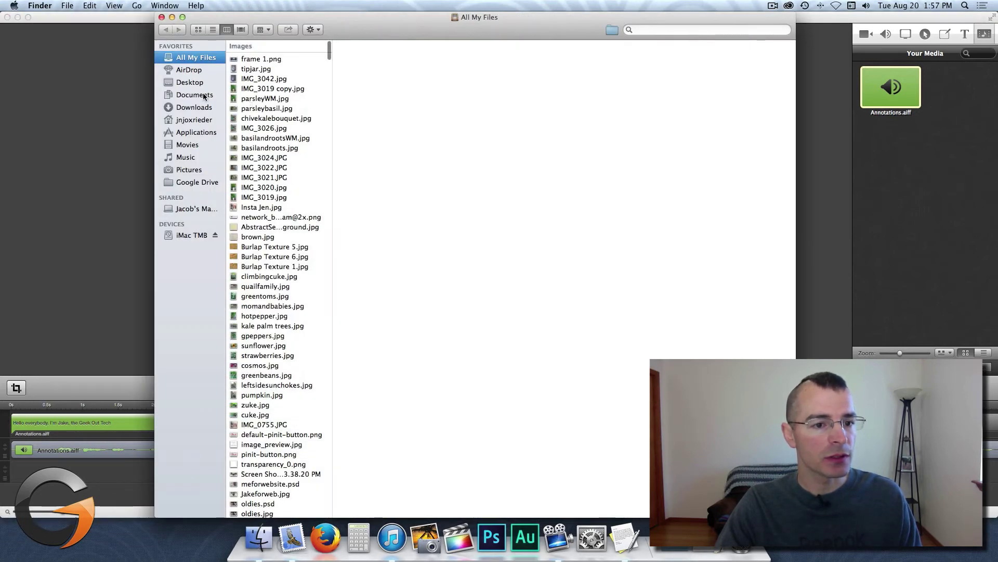
pyautogui.click(192, 82)
pyautogui.click(262, 146)
pyautogui.click(374, 98)
pyautogui.click(479, 157)
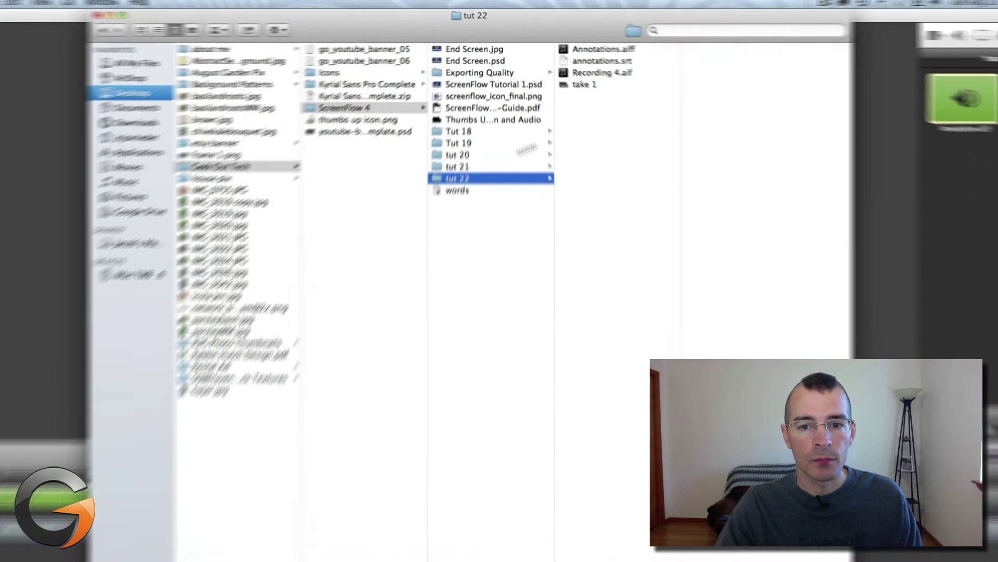
pyautogui.click(663, 78)
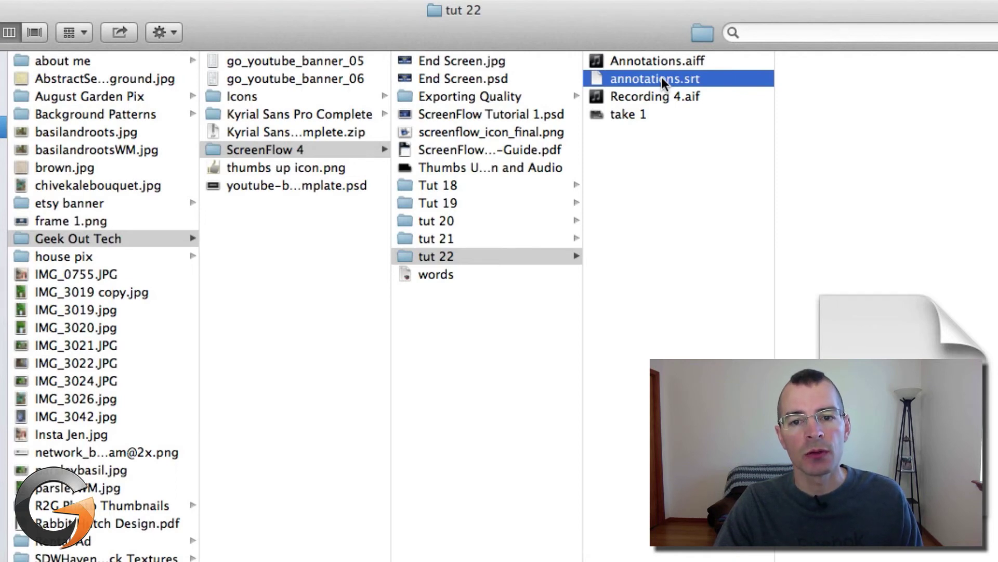
# - Open annotations.srt in TextEdit to review its four timed captions
pyautogui.doubleClick(662, 78)
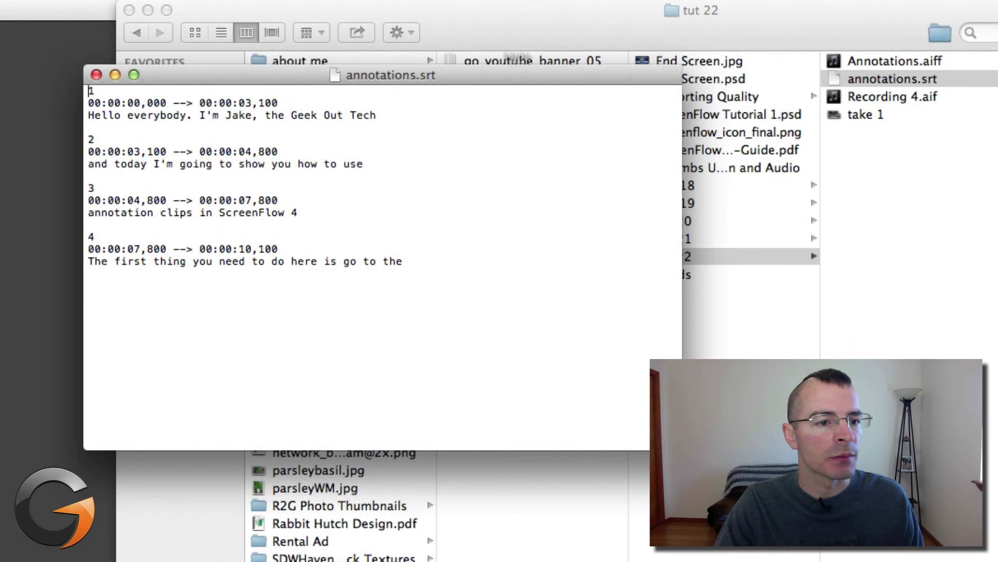